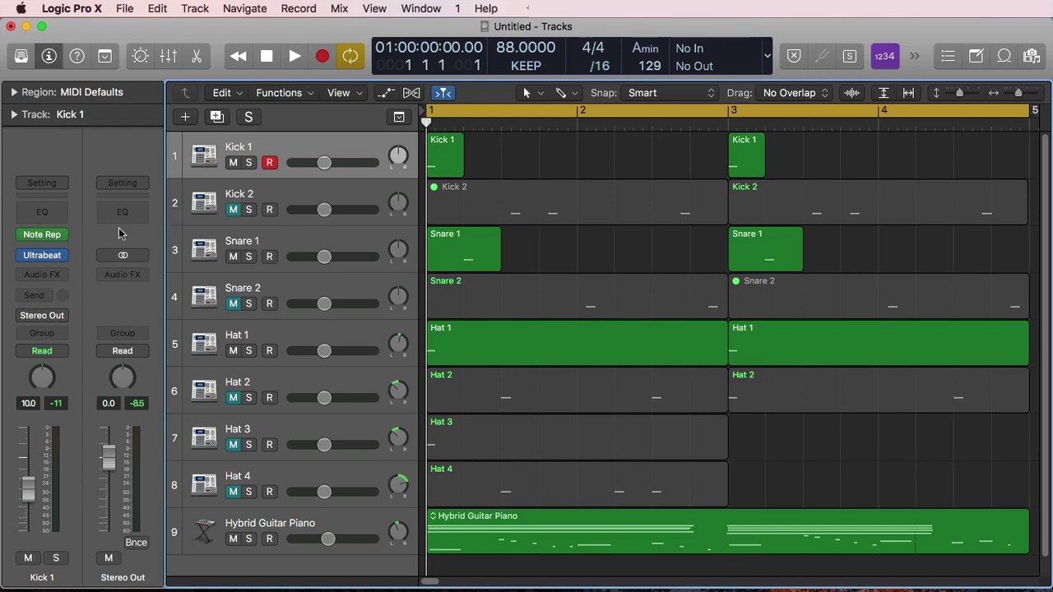
# - Browse Kick 1's MIDI FX plug-in list, keeping Note Repeater in the slot
pyautogui.moveTo(63, 237)
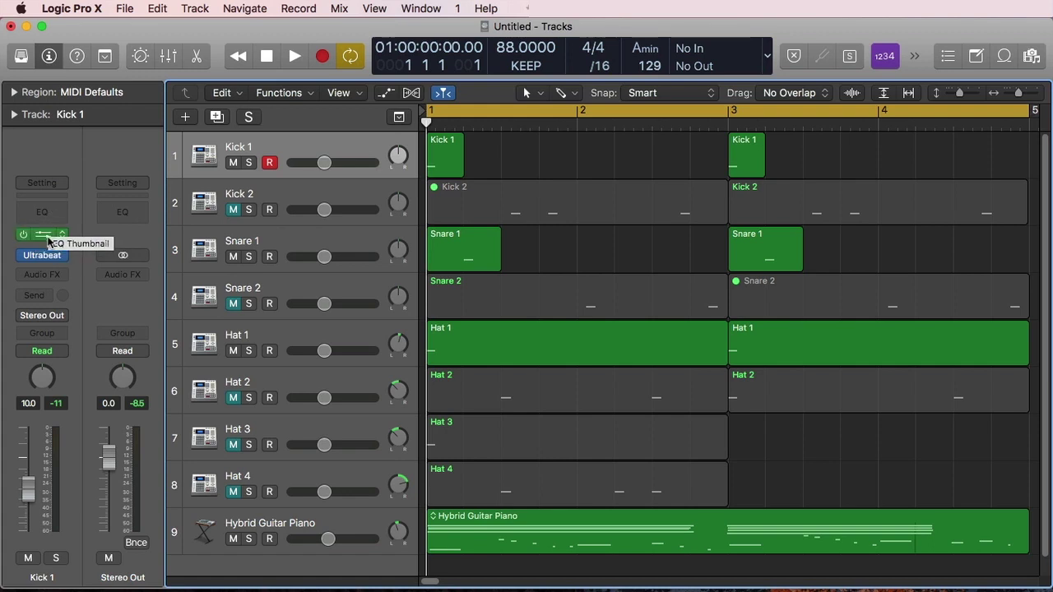
pyautogui.click(48, 238)
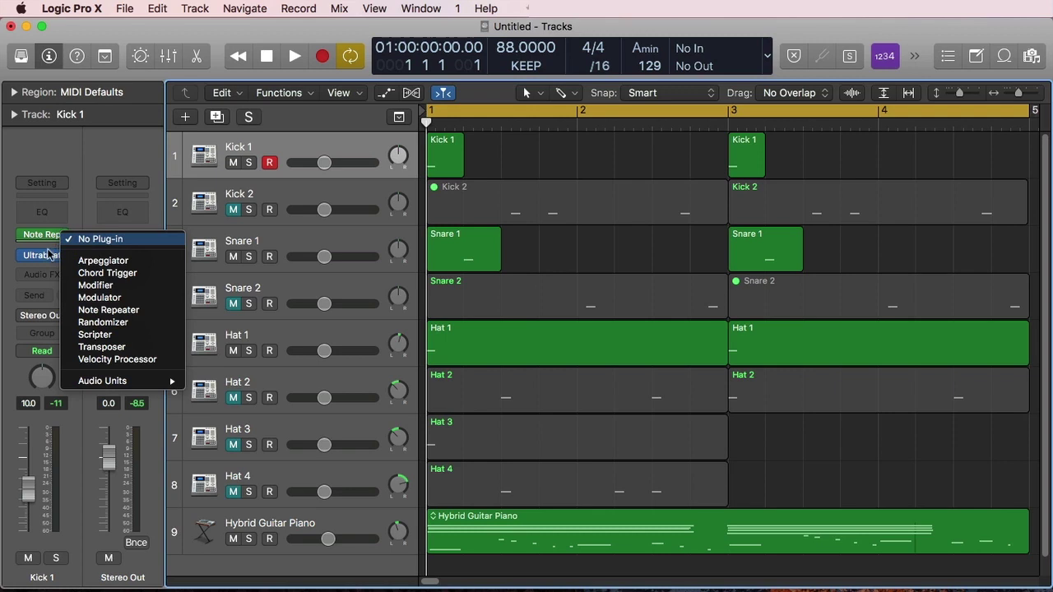
pyautogui.click(98, 215)
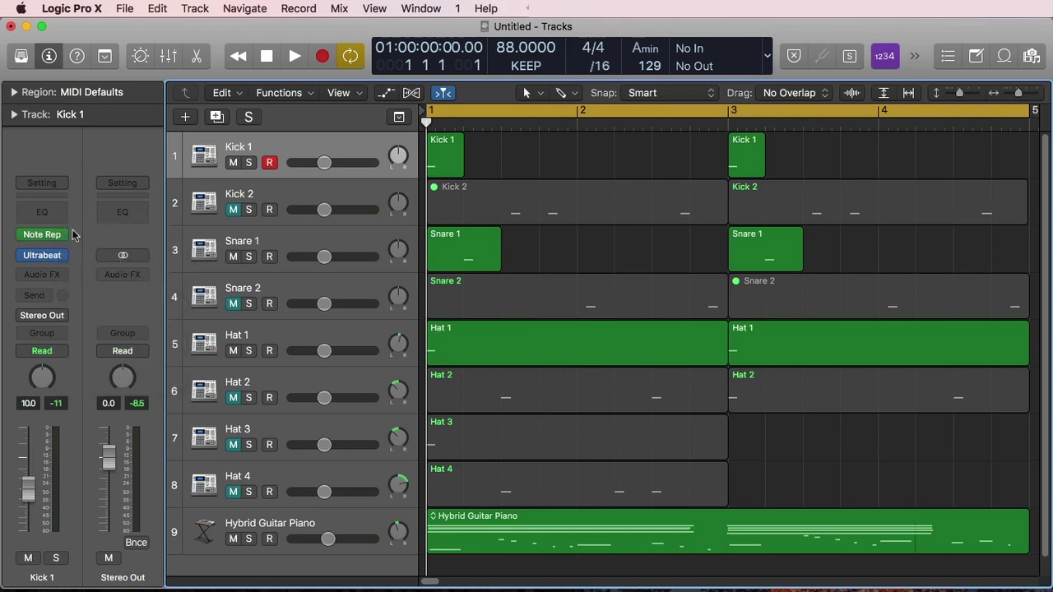
pyautogui.click(68, 238)
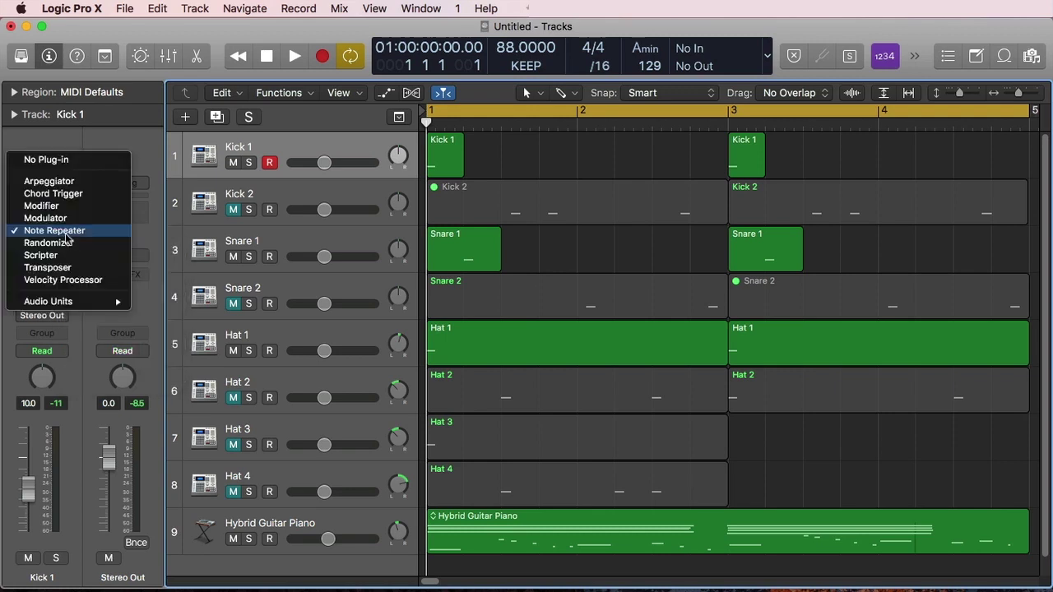
pyautogui.click(120, 142)
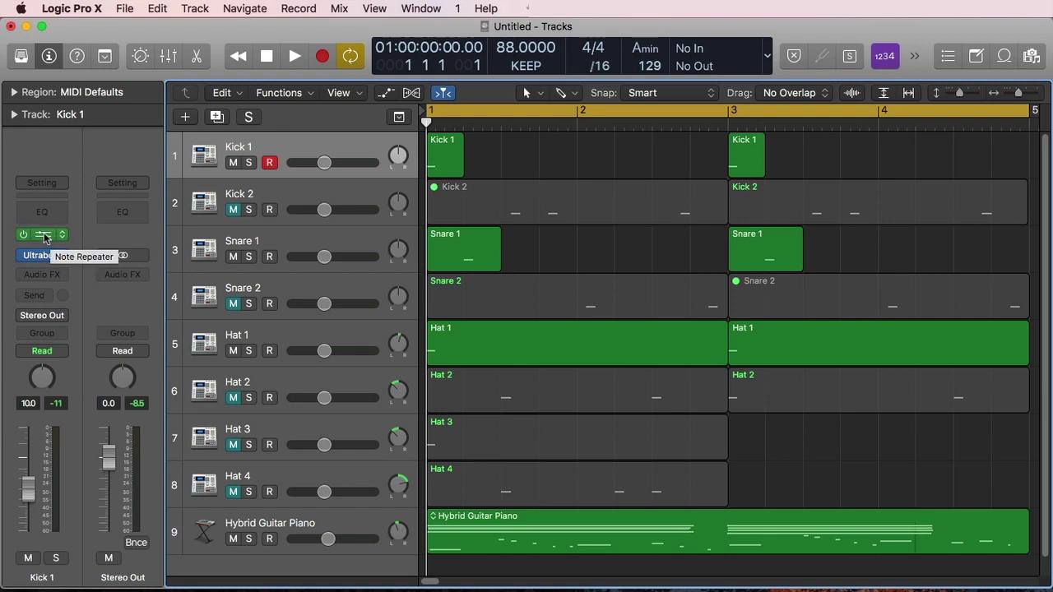
pyautogui.click(50, 238)
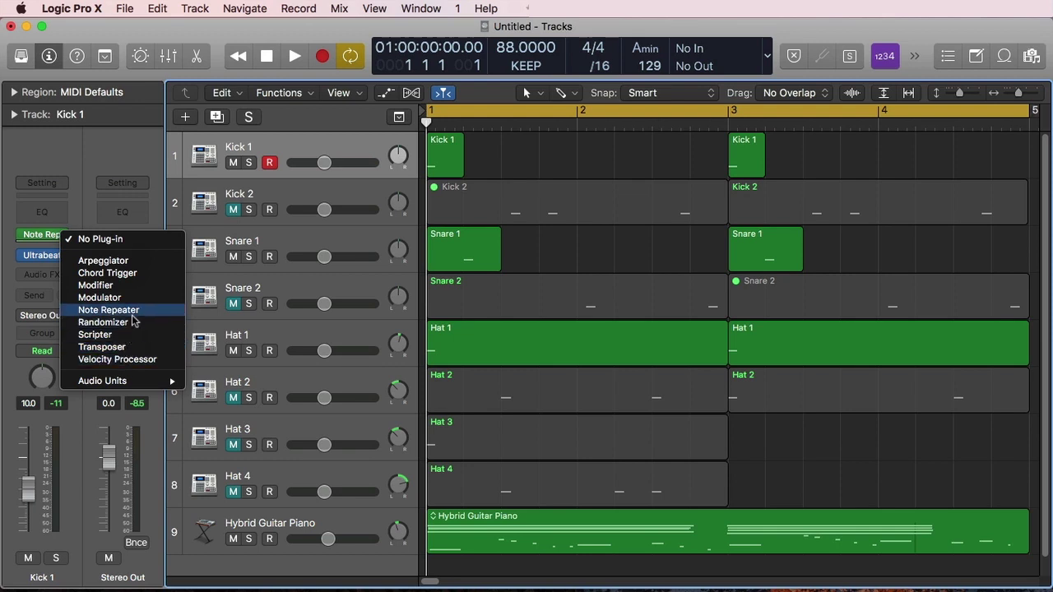
pyautogui.click(42, 234)
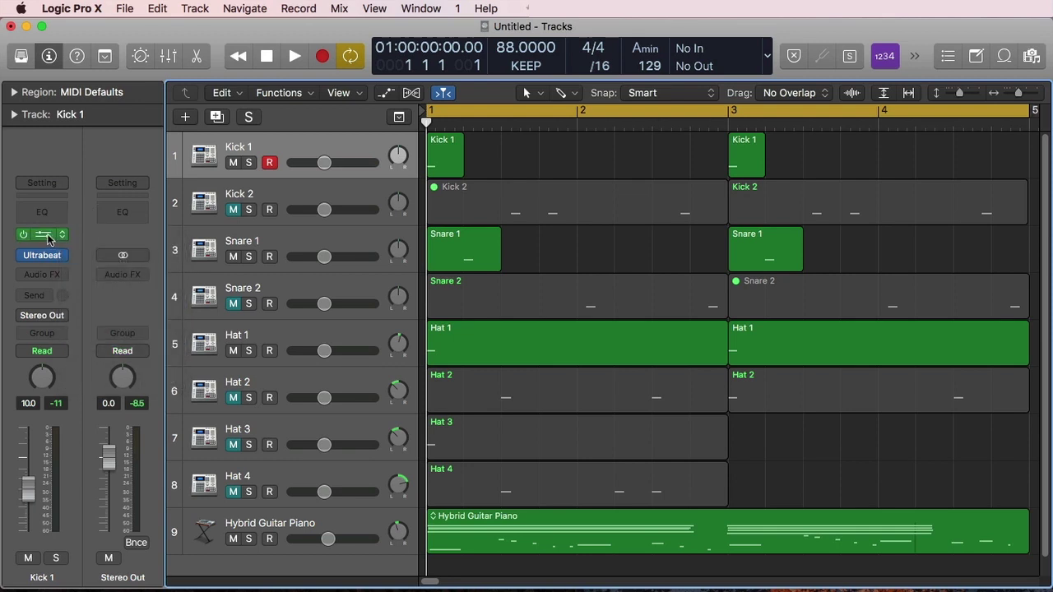
# - Open Kick 1's Note Repeater and switch Thru off, then back on
pyautogui.click(42, 235)
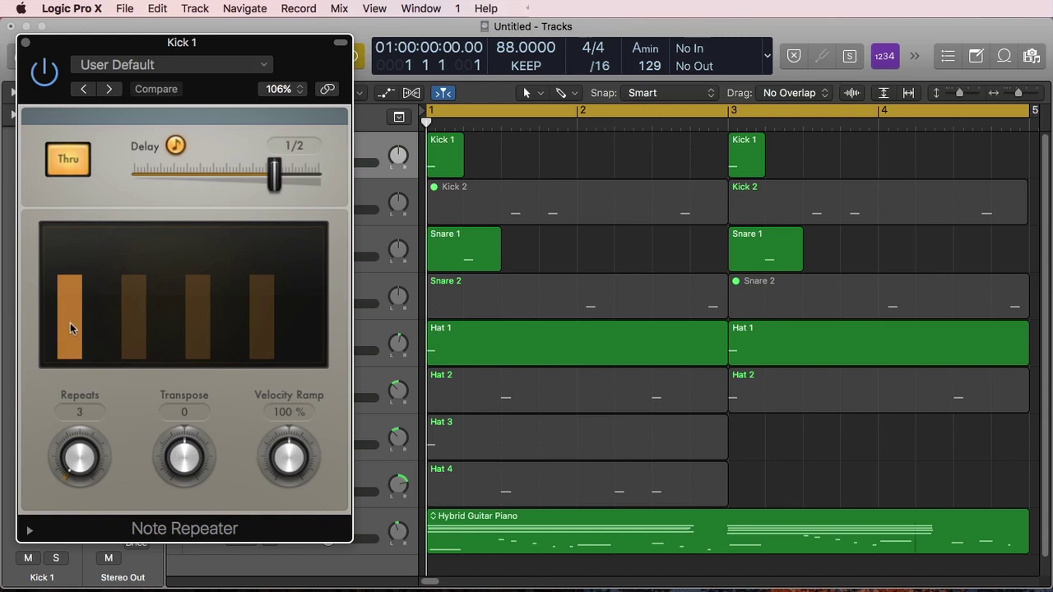
pyautogui.click(70, 160)
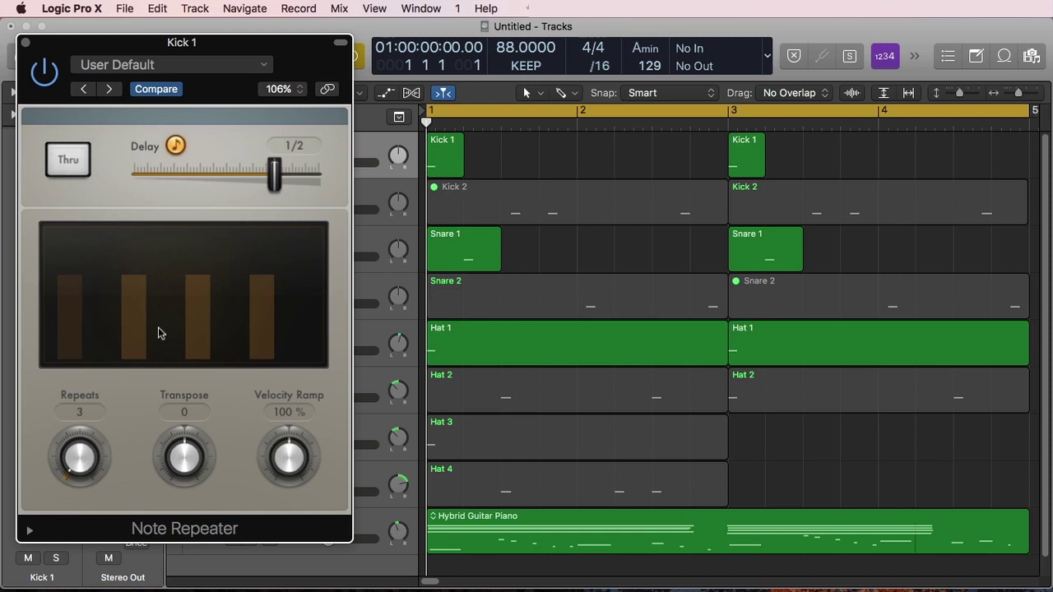
pyautogui.click(71, 161)
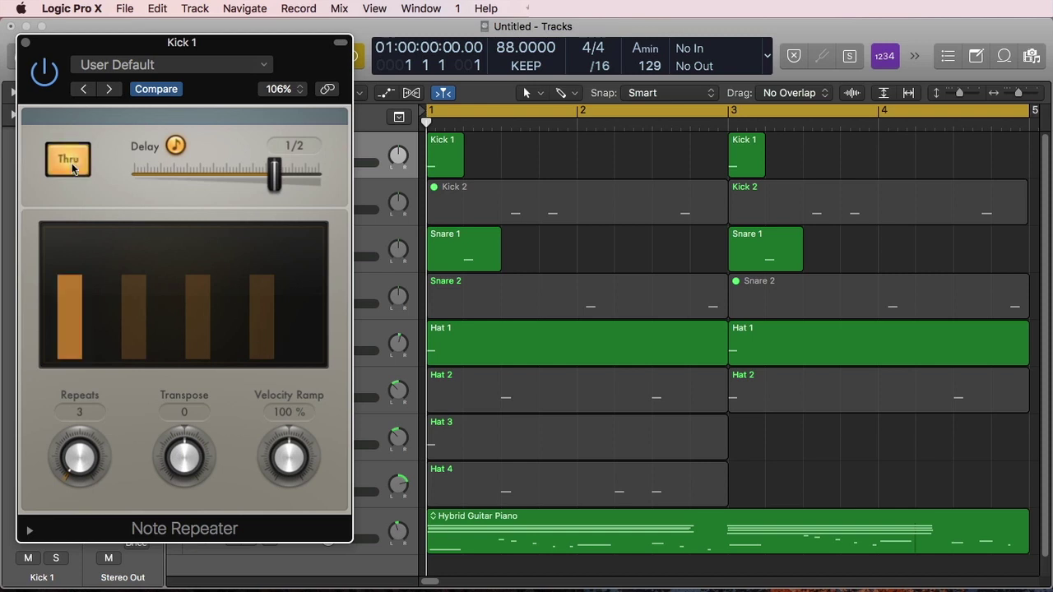
# - Toggle the 1/2 Delay sync off and back on, and try the Velocity Ramp knob
pyautogui.click(175, 147)
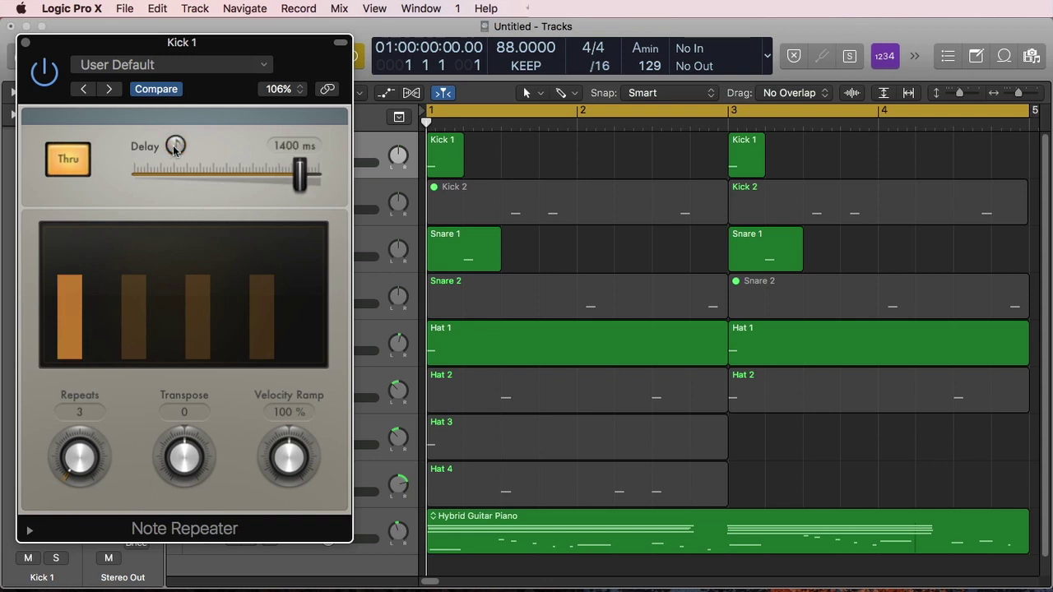
pyautogui.click(174, 146)
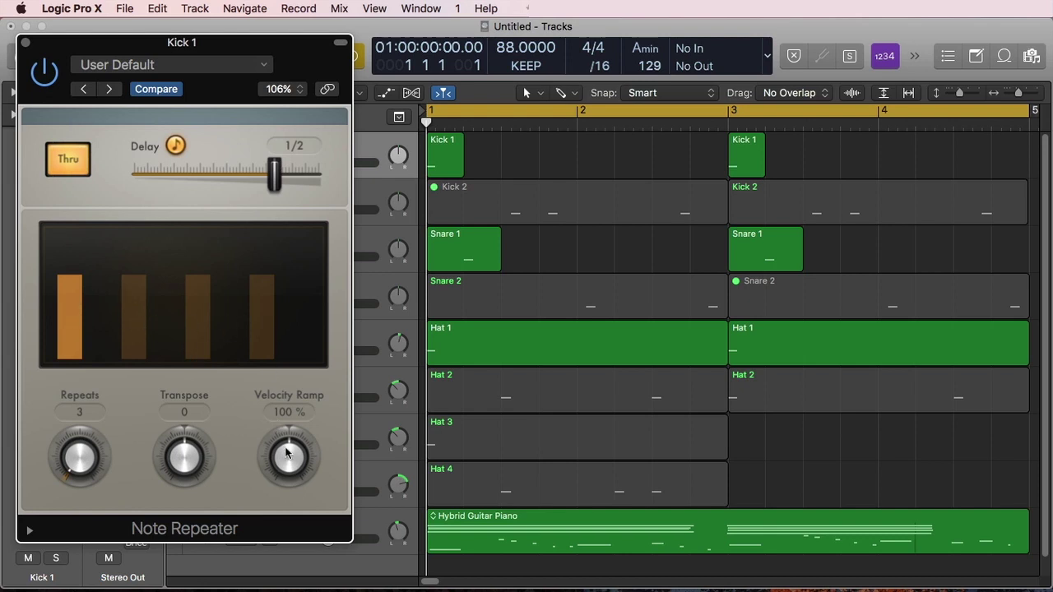
pyautogui.moveTo(287, 452)
pyautogui.mouseDown()
pyautogui.moveTo(288, 466)
pyautogui.moveTo(304, 447)
pyautogui.moveTo(297, 455)
pyautogui.mouseUp()
pyautogui.click(543, 153)
# - Play the beat to hear Kick 1's repeated hits, then select its first region
pyautogui.press('space')
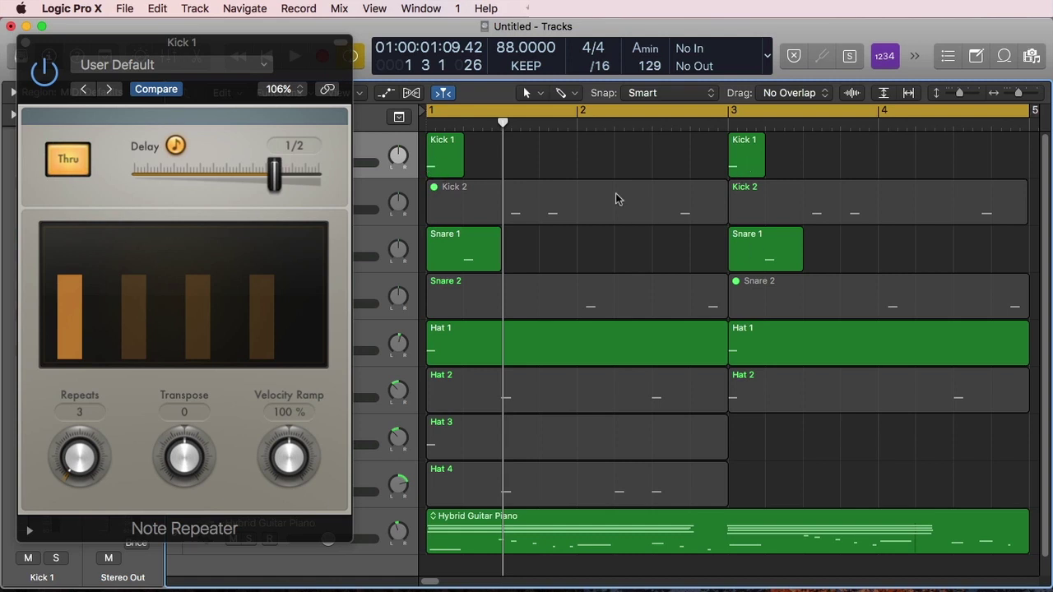
pyautogui.click(450, 165)
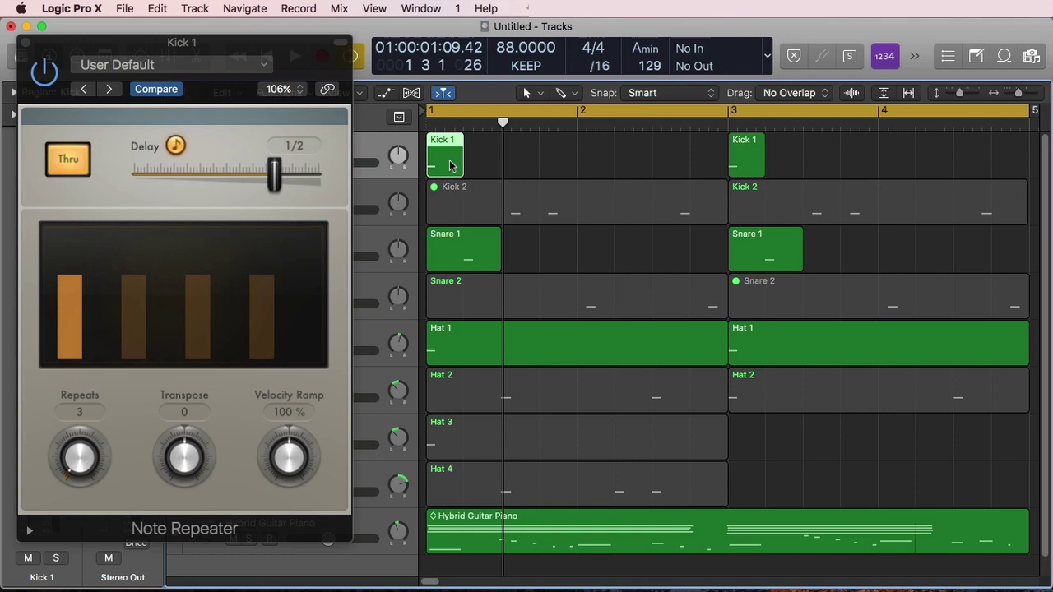
# - Close the Note Repeater window and confirm the Kick 1 and Snare 1 regions hold single notes
pyautogui.doubleClick(451, 166)
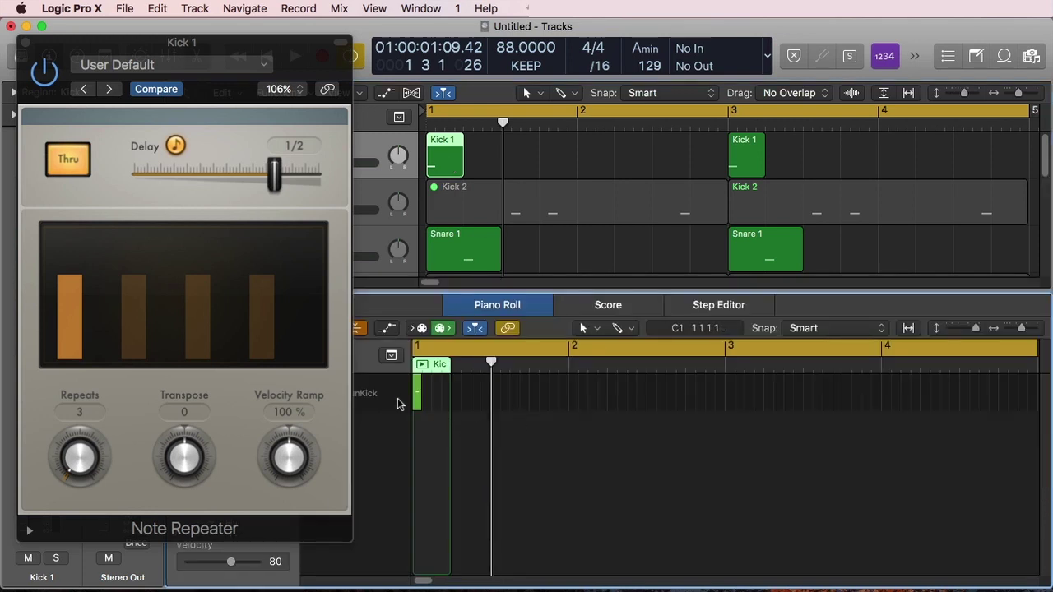
pyautogui.click(28, 43)
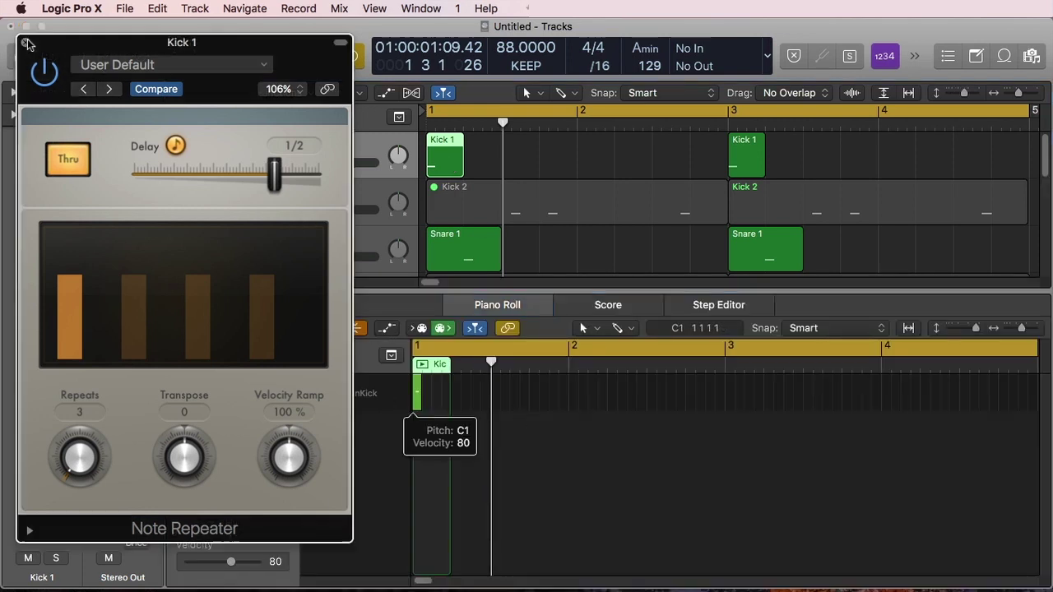
pyautogui.click(28, 42)
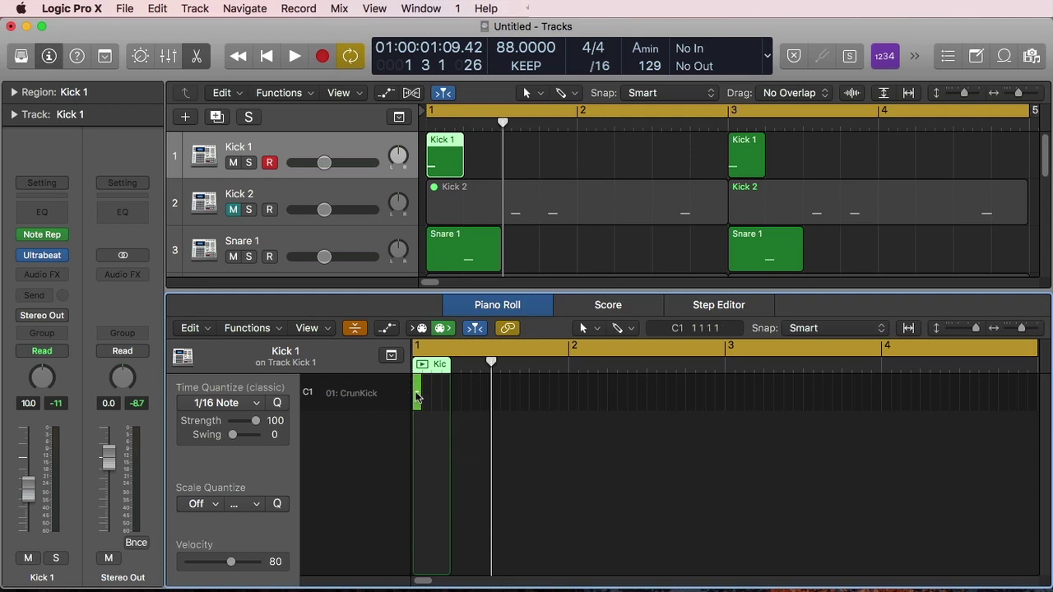
pyautogui.click(370, 235)
pyautogui.click(457, 393)
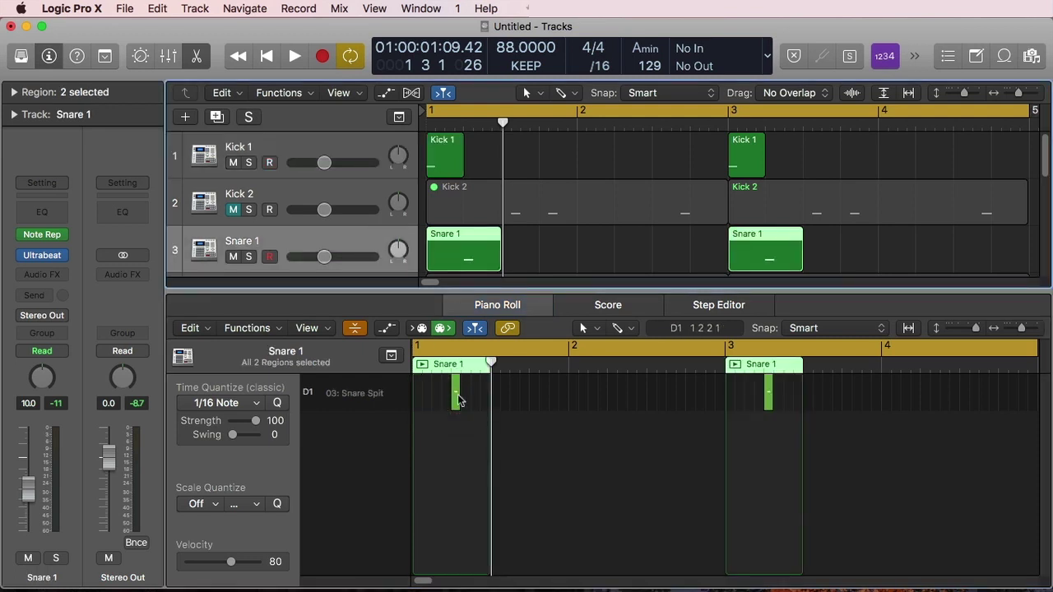
pyautogui.press('p')
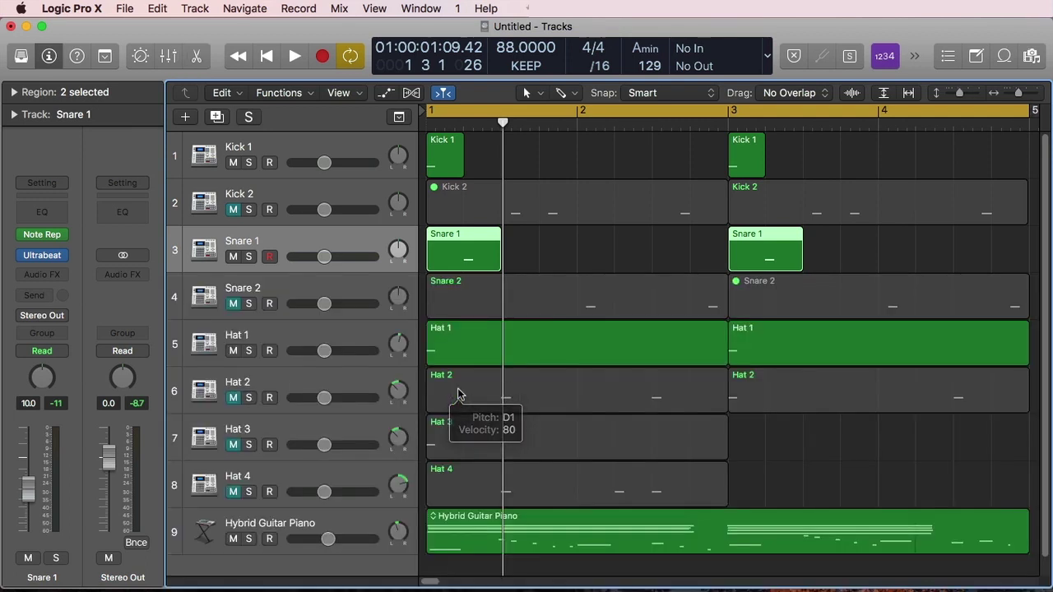
# - Deselect the Snare 1 regions, select Kick 1, and return the playhead to the project start
pyautogui.click(528, 252)
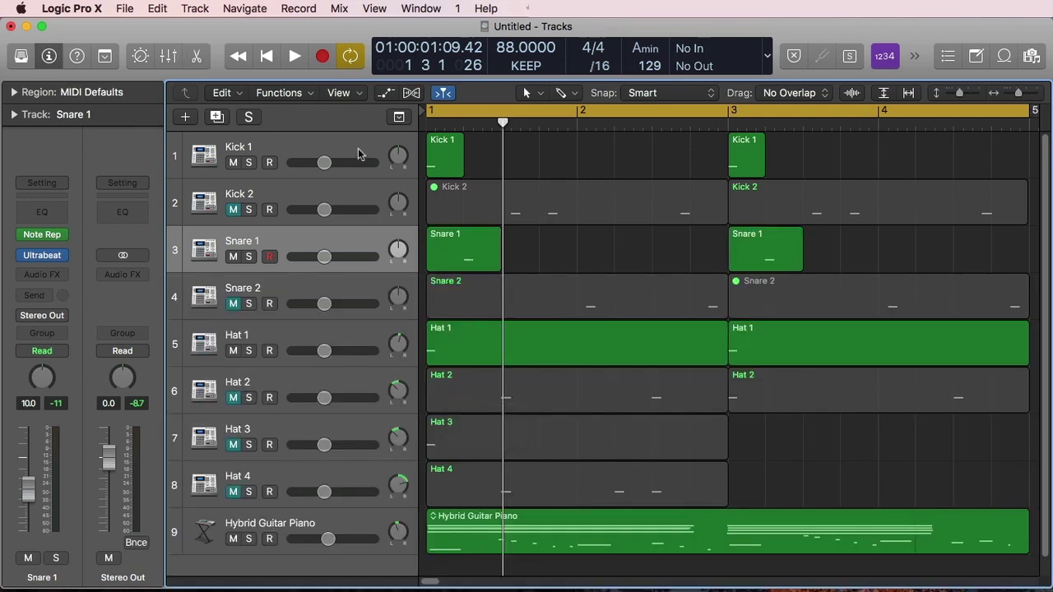
pyautogui.click(359, 152)
pyautogui.press('Return')
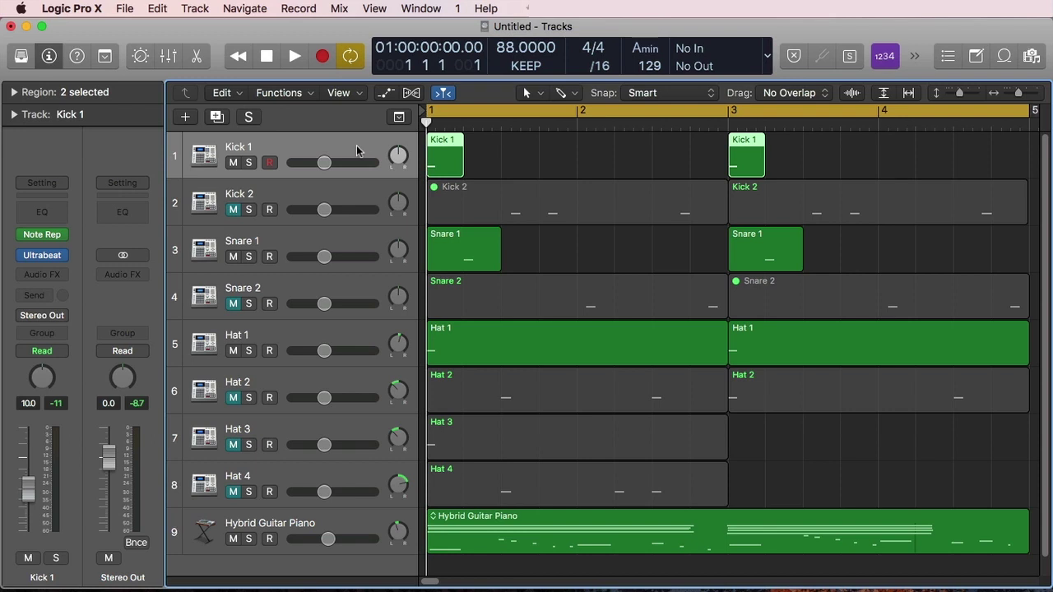
# - Review Kick 1's Note Repeater settings, close the window, and select the Hat 1 track
pyautogui.click(42, 235)
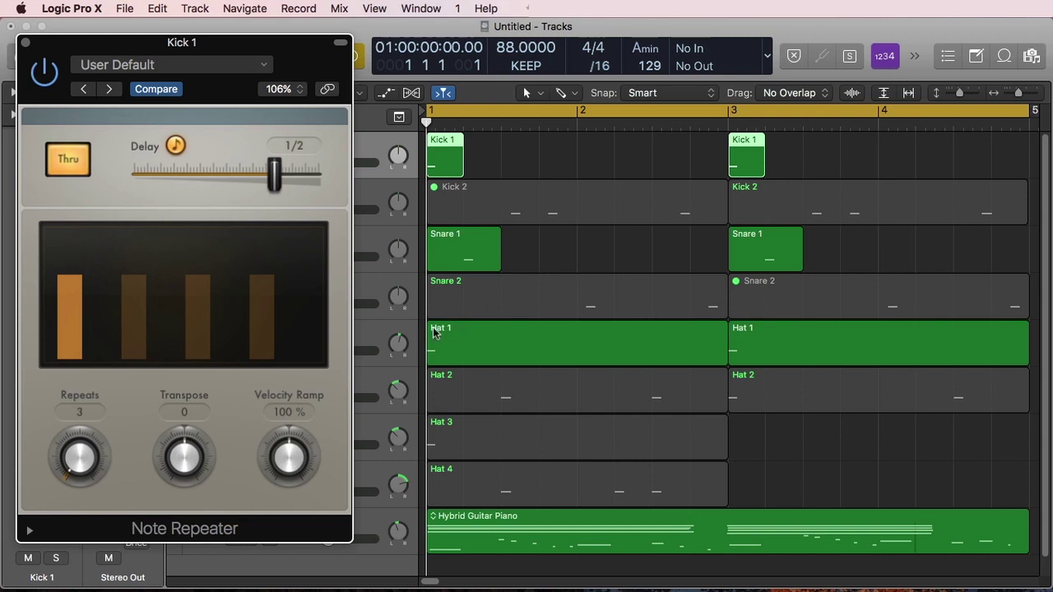
pyautogui.click(25, 42)
pyautogui.click(335, 333)
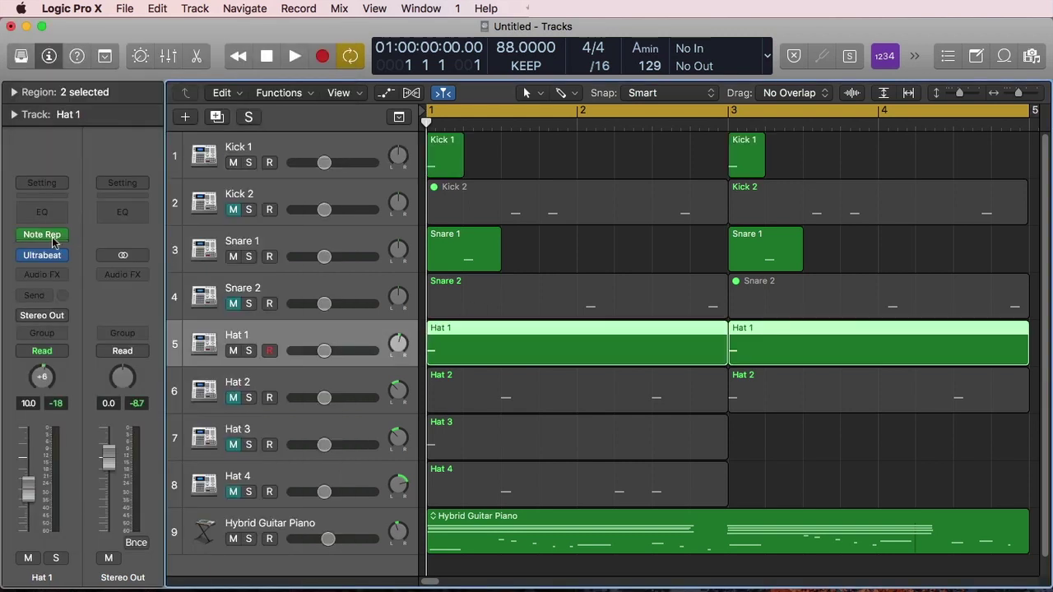
# - Check Hat 1's Note Repeater at 16 repeats with a 1/8 delay, then select Kick 2
pyautogui.click(42, 234)
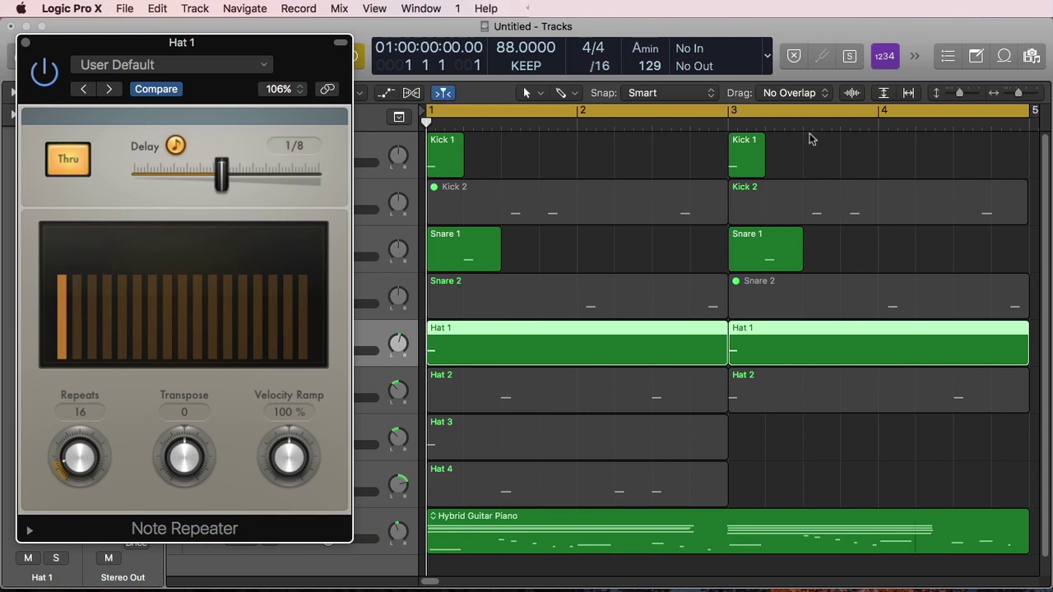
pyautogui.click(27, 43)
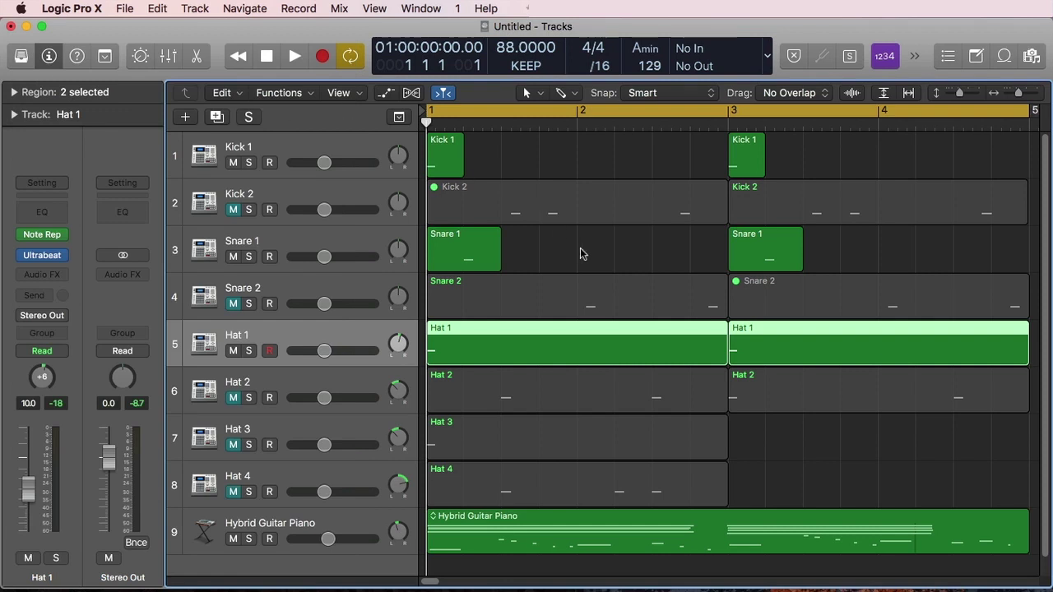
pyautogui.click(333, 195)
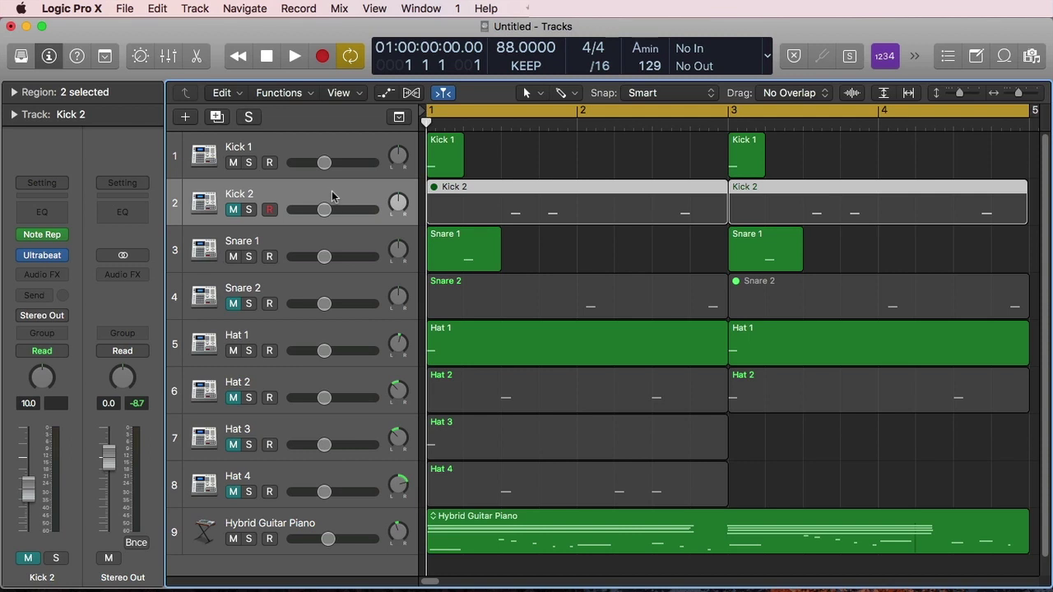
# - Unmute Kick 2 and play the beat while viewing its Note Repeater at 1 repeat, 1/8 delay
pyautogui.click(233, 209)
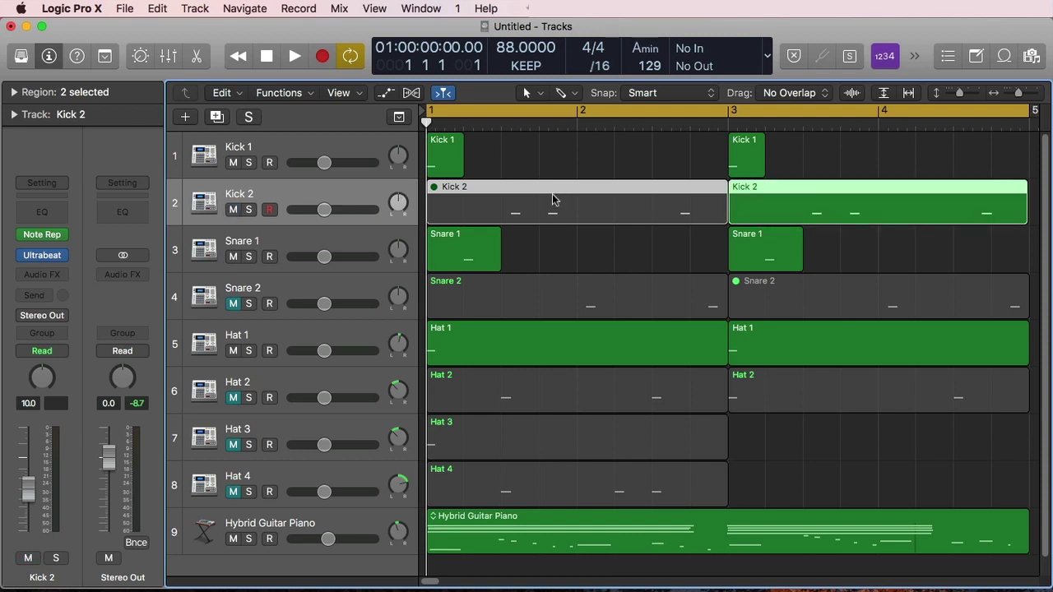
pyautogui.click(561, 157)
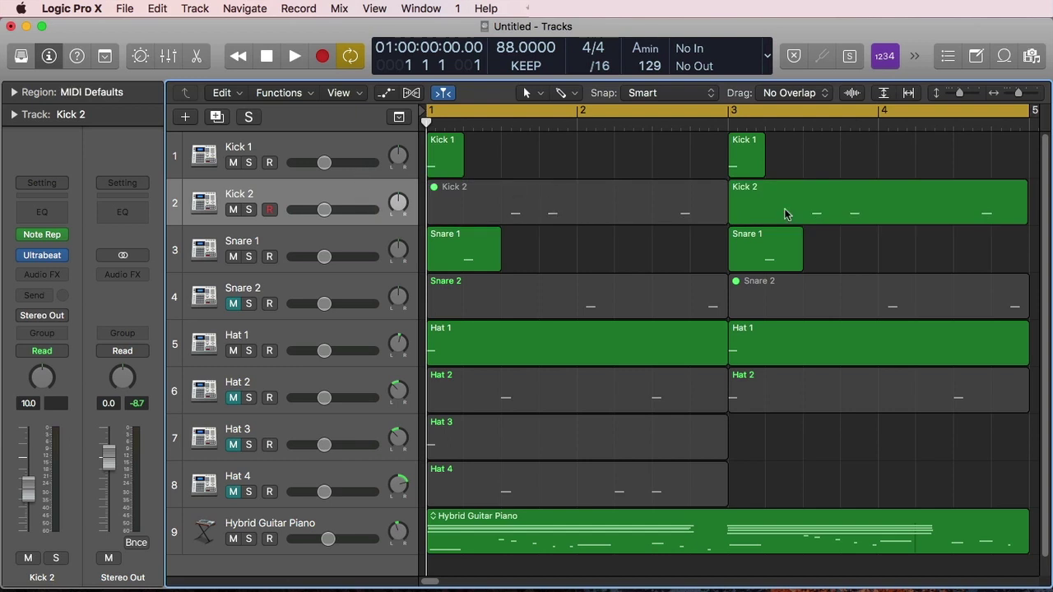
pyautogui.press('space')
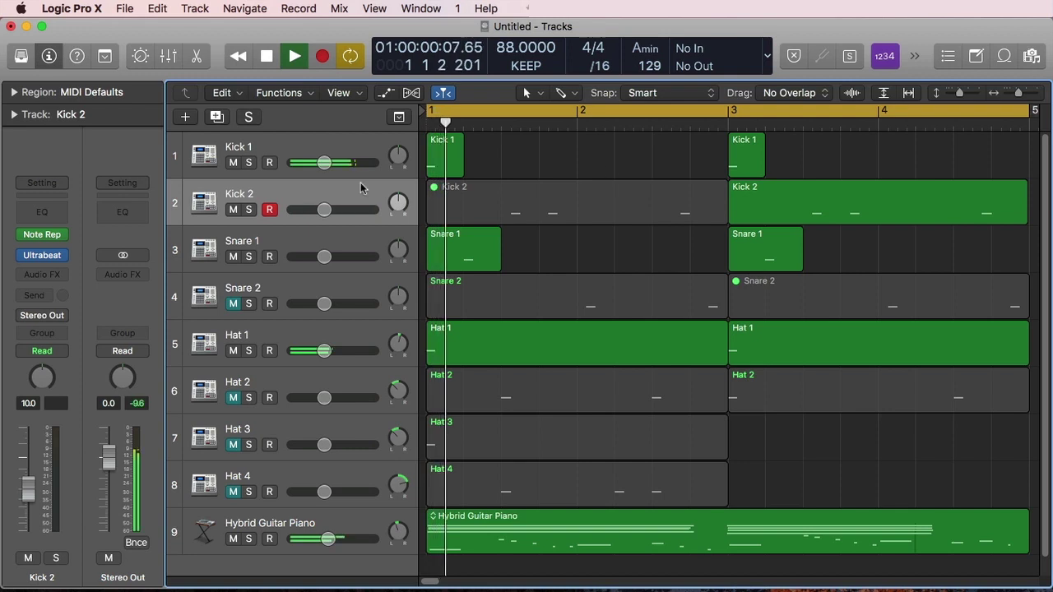
pyautogui.click(360, 188)
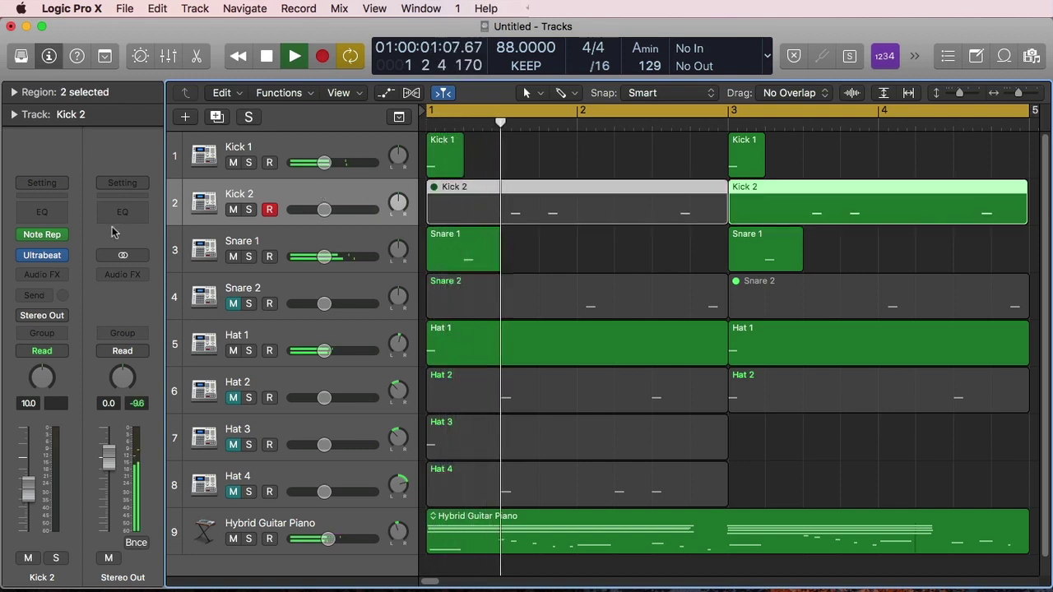
pyautogui.click(48, 235)
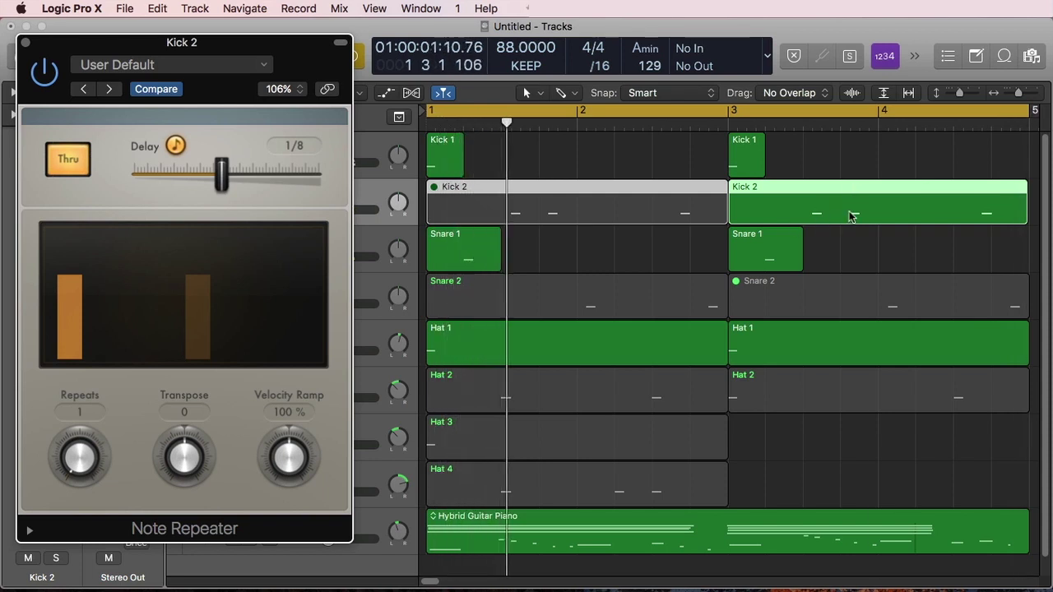
pyautogui.press('space')
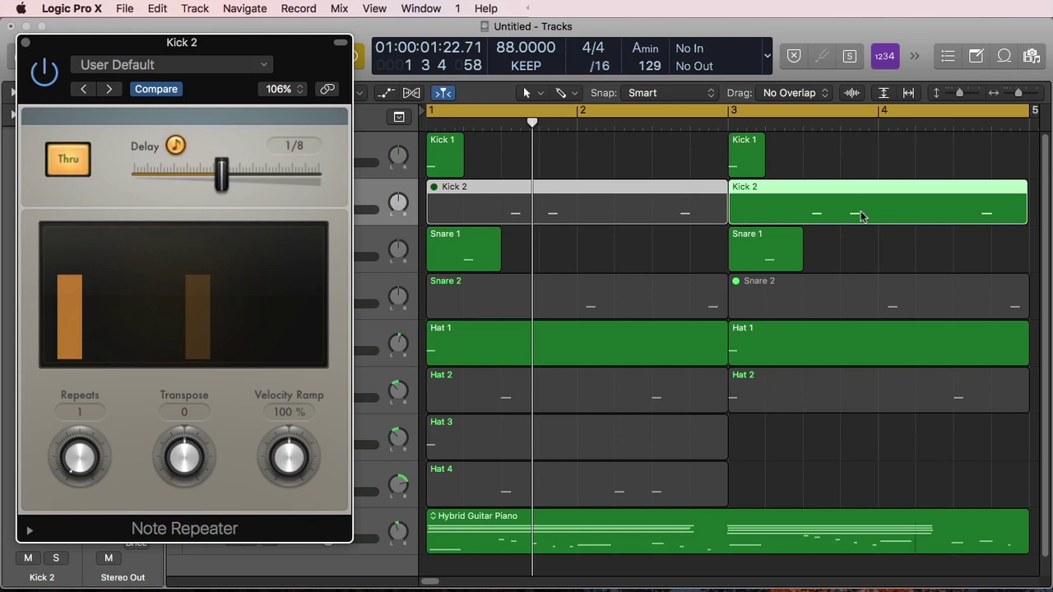
pyautogui.doubleClick(731, 123)
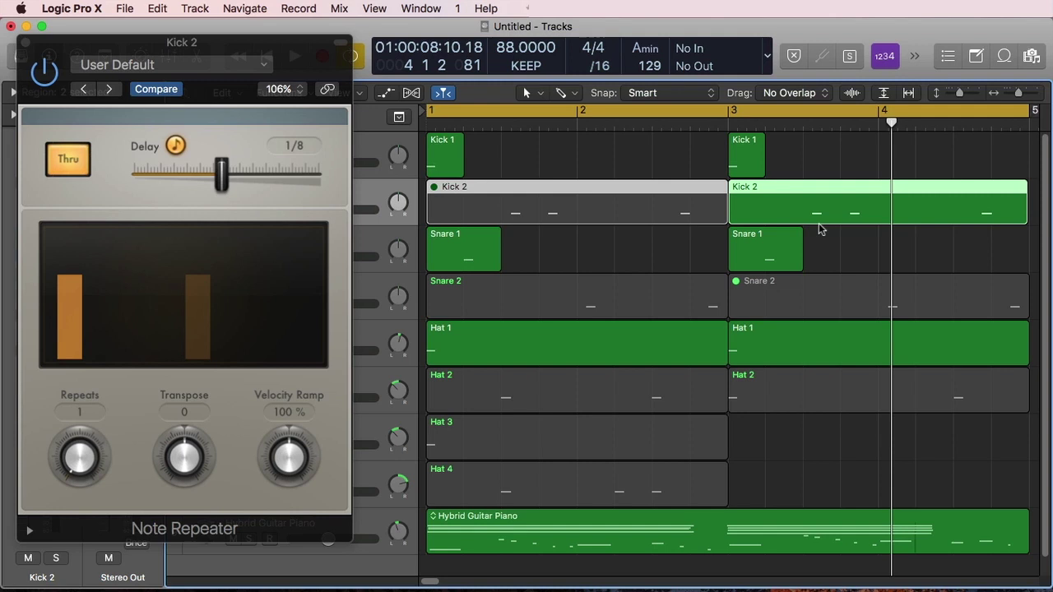
# - Unmute Snare 2 and open its Note Repeater, set to 1 repeat at a 1/16 delay
pyautogui.click(26, 42)
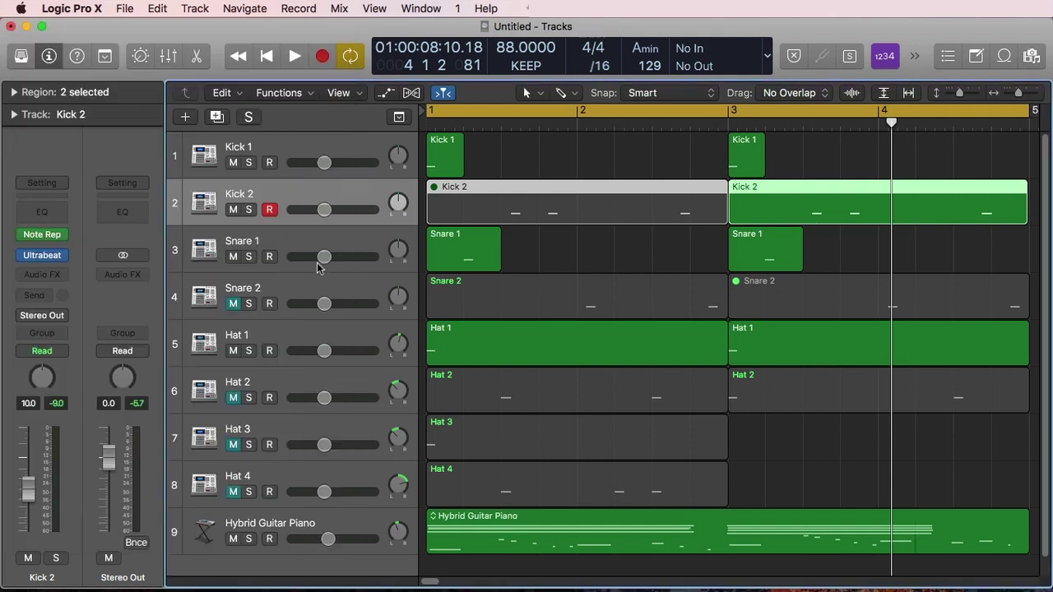
pyautogui.click(342, 286)
pyautogui.click(233, 304)
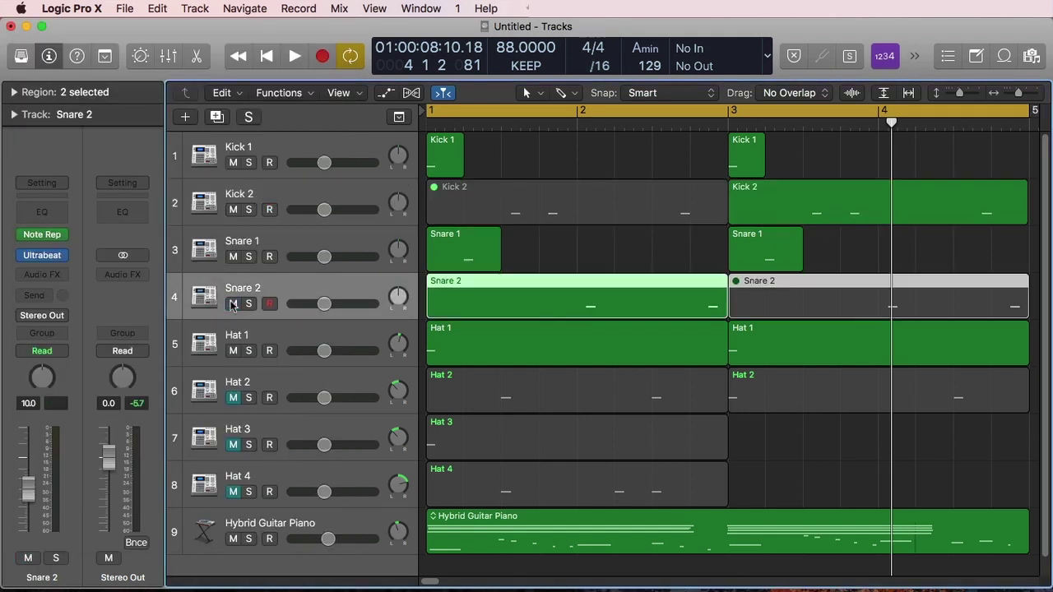
pyautogui.moveTo(47, 237)
pyautogui.click(43, 236)
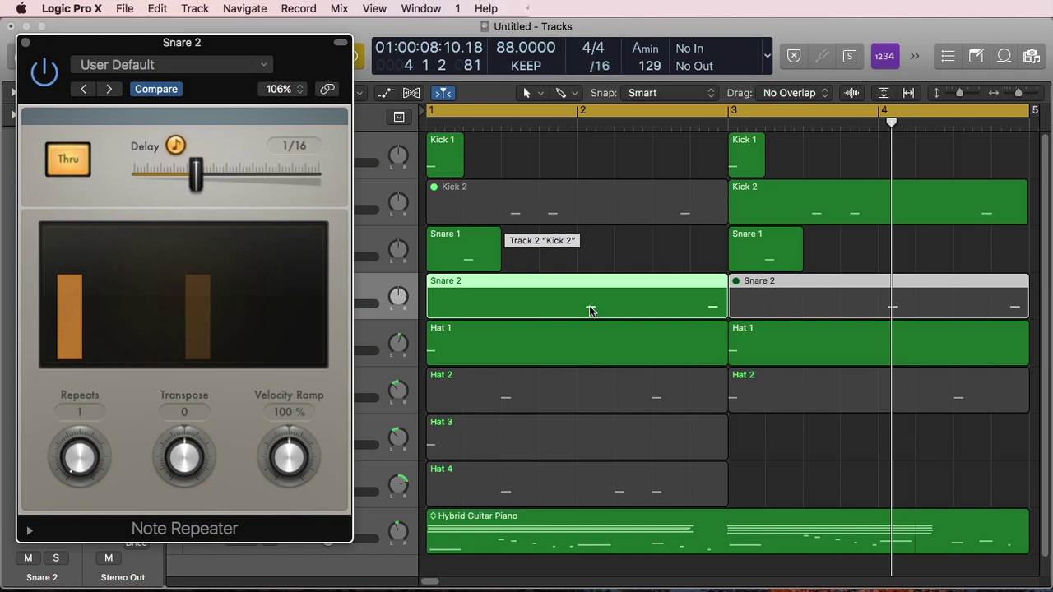
# - Play the beat from bar 1 to hear the snare echoes, then close the window and stop
pyautogui.press('Return')
pyautogui.press('space')
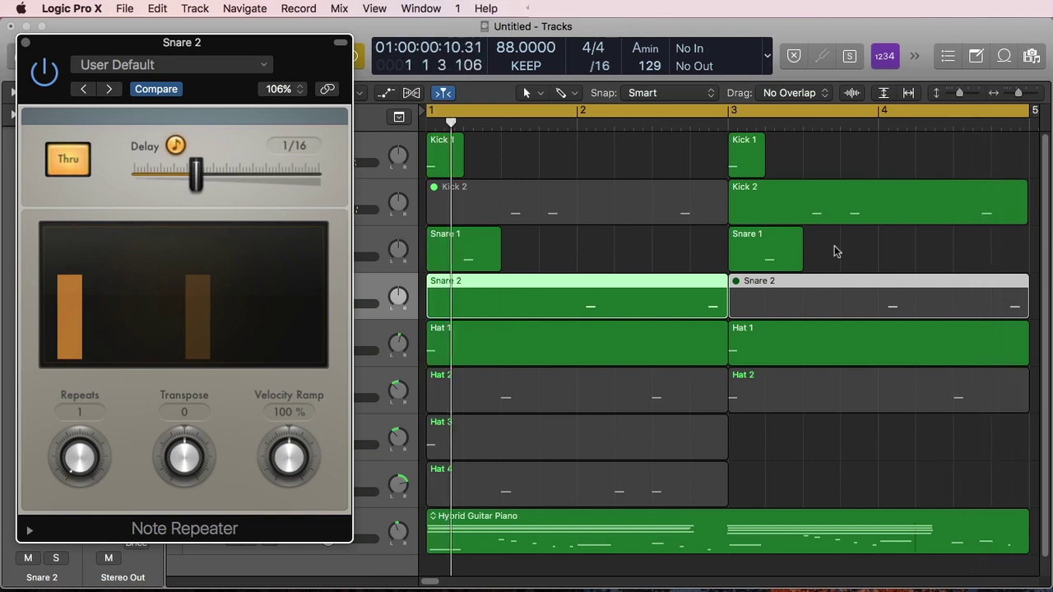
pyautogui.click(27, 44)
pyautogui.press('Return')
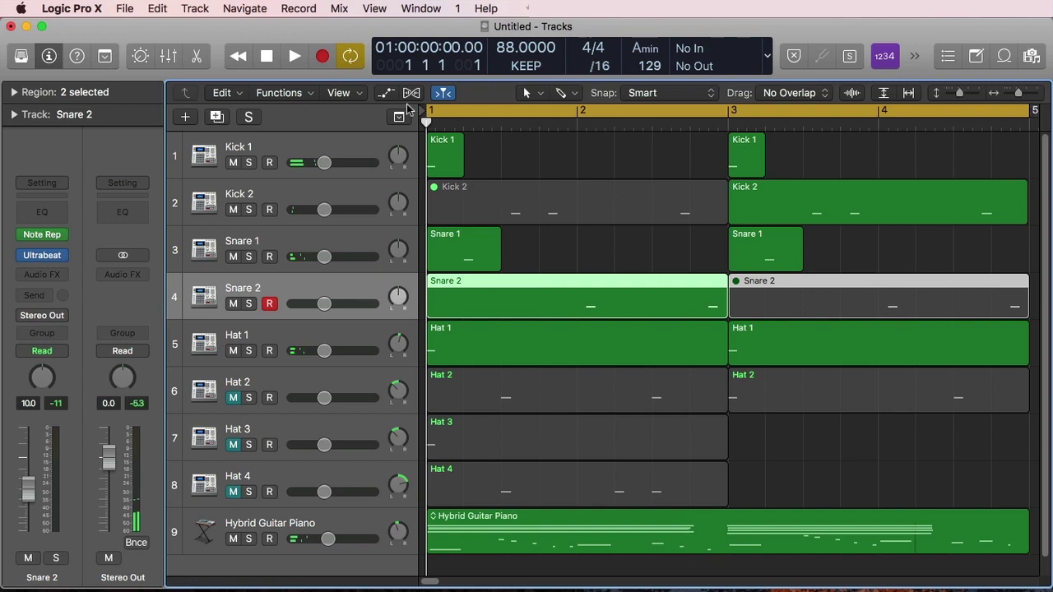
pyautogui.click(547, 240)
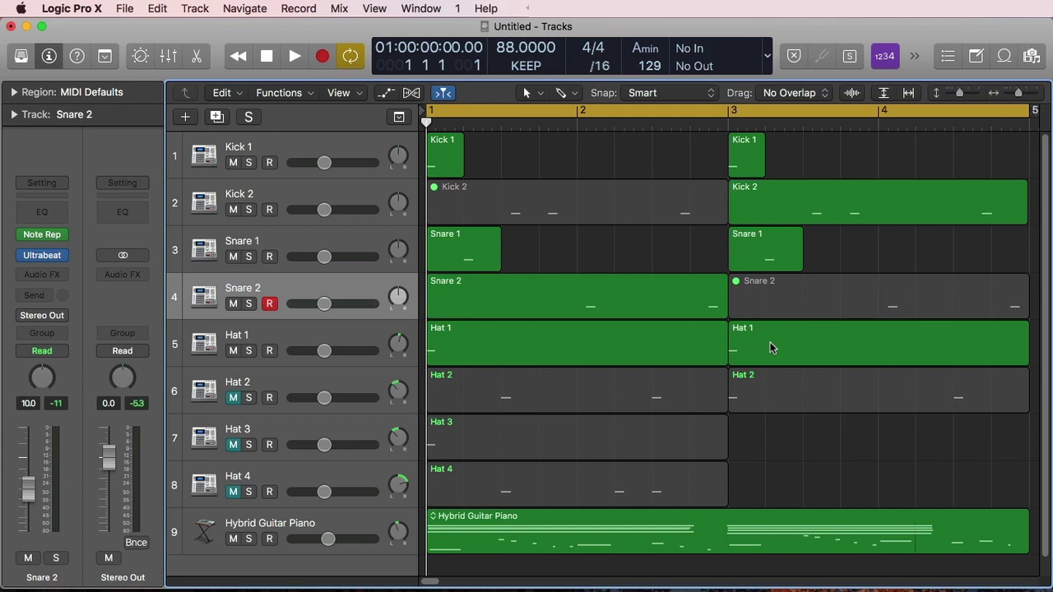
# - Cycle bars 1 to 3, then unmute and solo Hat 2, Hat 3 and Hat 4
pyautogui.moveTo(749, 453); pyautogui.dragTo(687, 485)
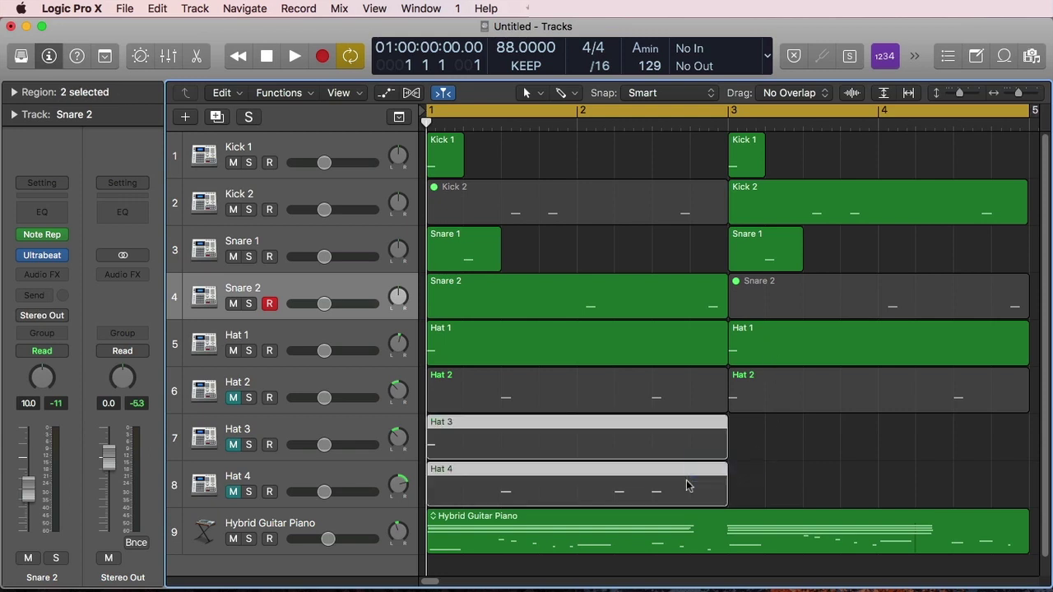
pyautogui.press('super+u')
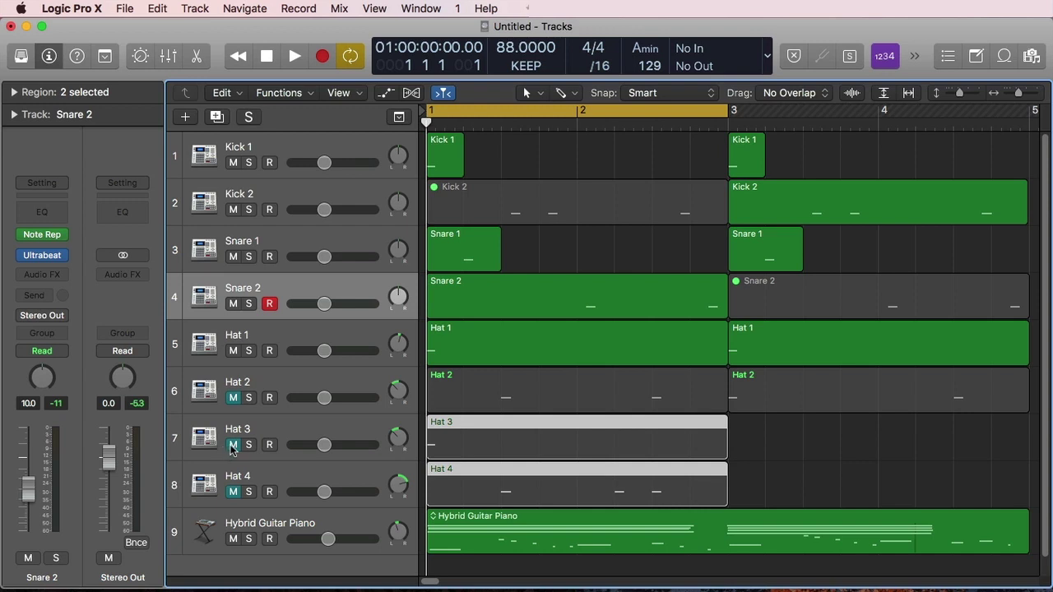
pyautogui.moveTo(233, 397); pyautogui.dragTo(229, 496)
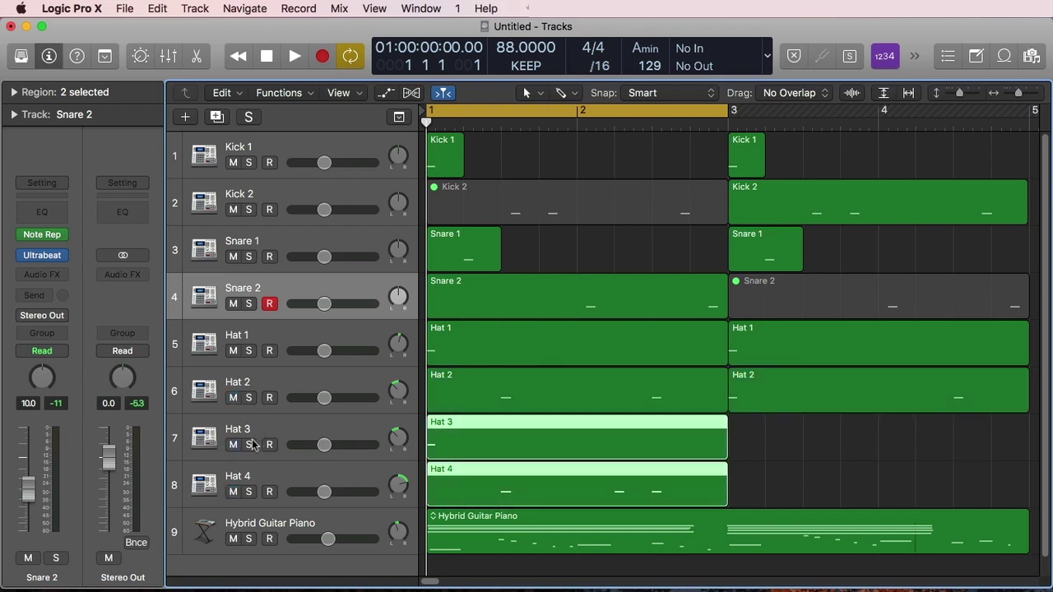
pyautogui.moveTo(248, 397); pyautogui.dragTo(251, 496)
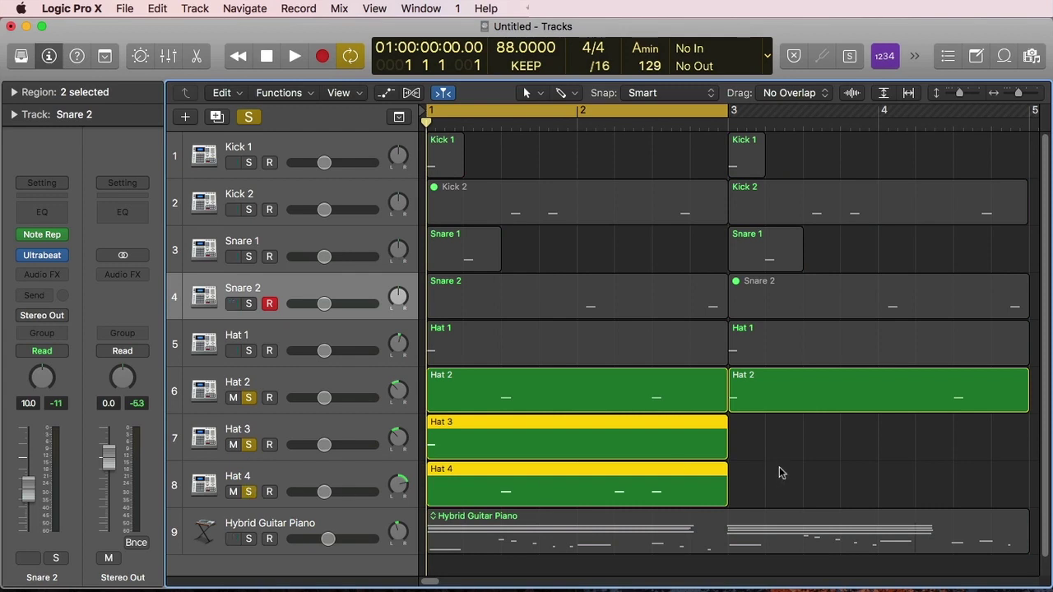
pyautogui.moveTo(255, 445); pyautogui.dragTo(251, 486)
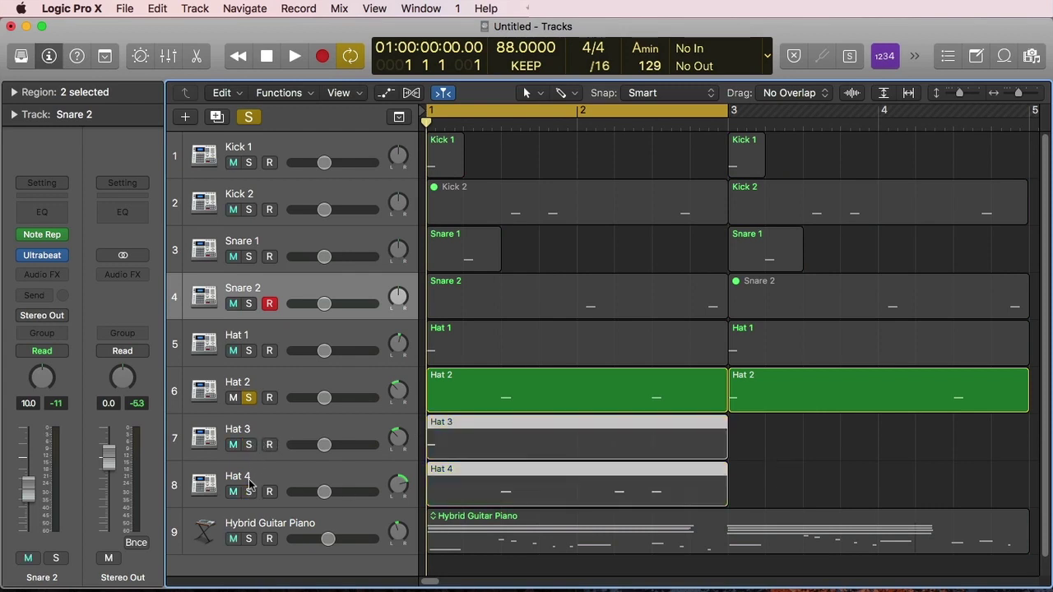
pyautogui.click(251, 445)
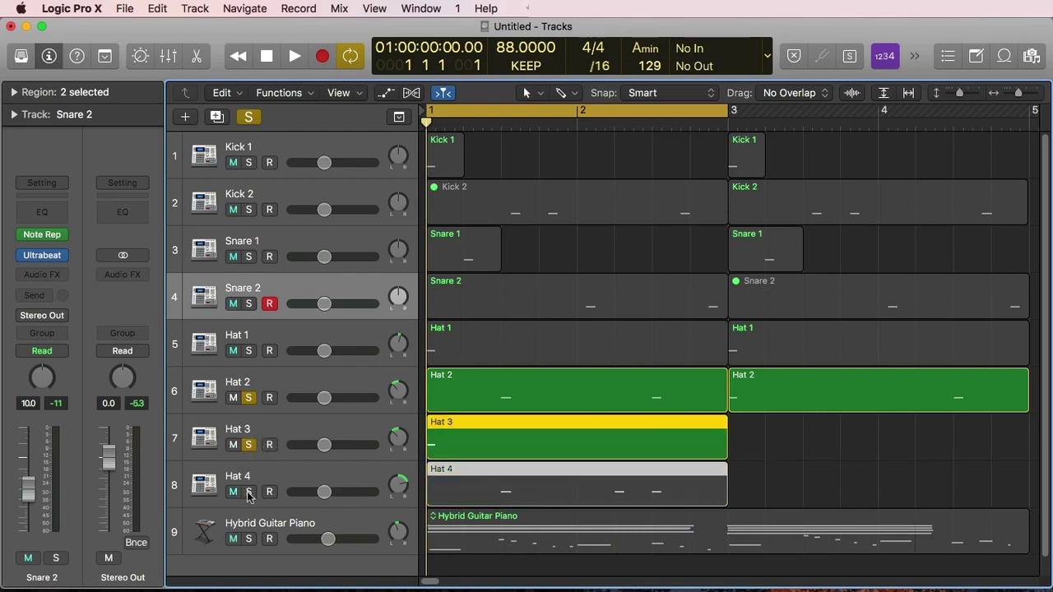
pyautogui.click(249, 493)
pyautogui.click(278, 394)
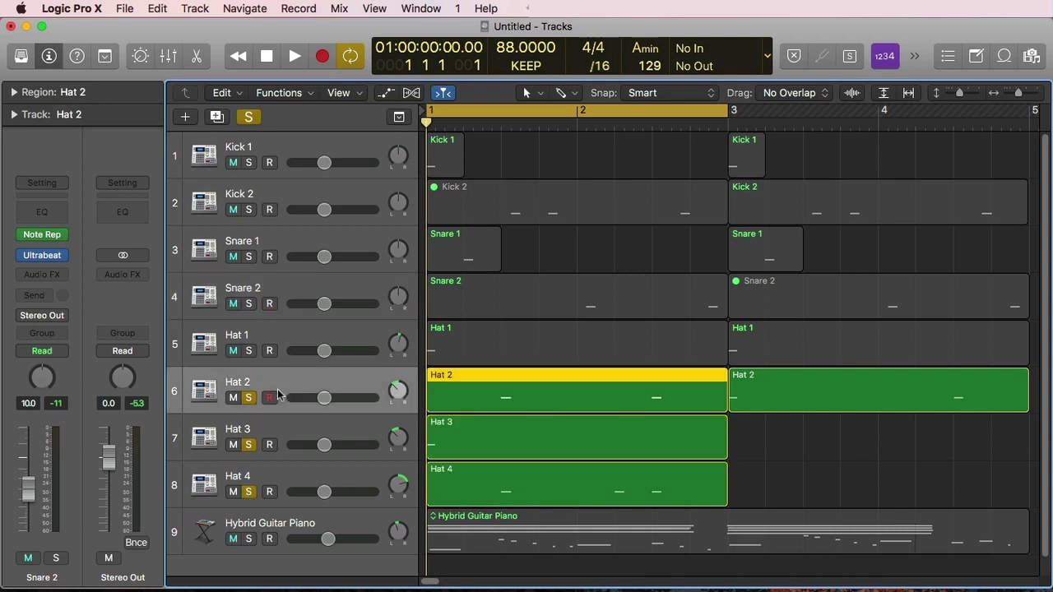
# - Check Hat 2's Note Repeater, unsolo Hat 3 and Hat 4, and play Hat 2 alone
pyautogui.click(47, 234)
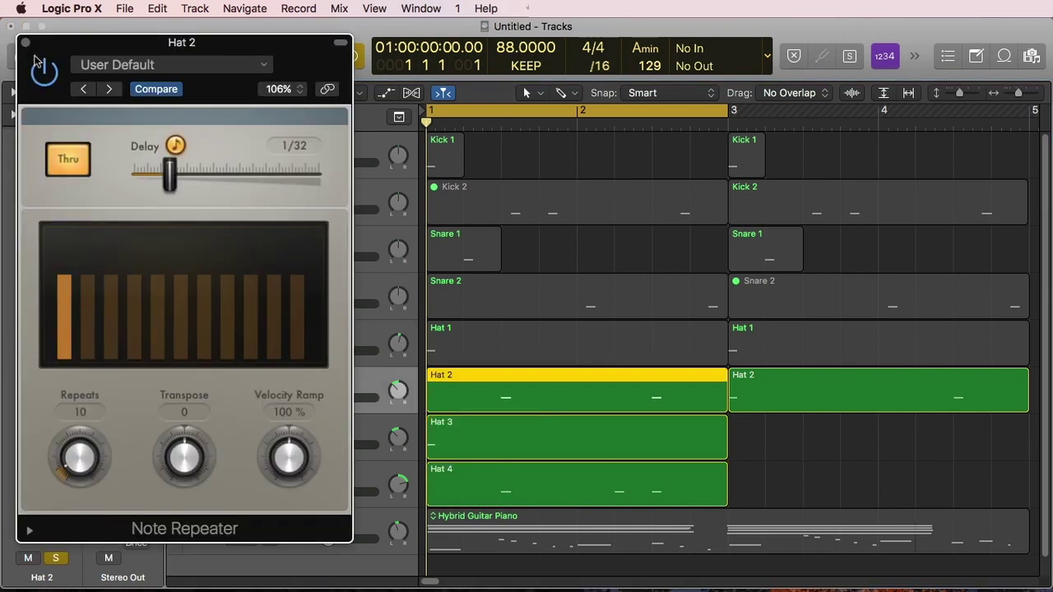
pyautogui.click(25, 42)
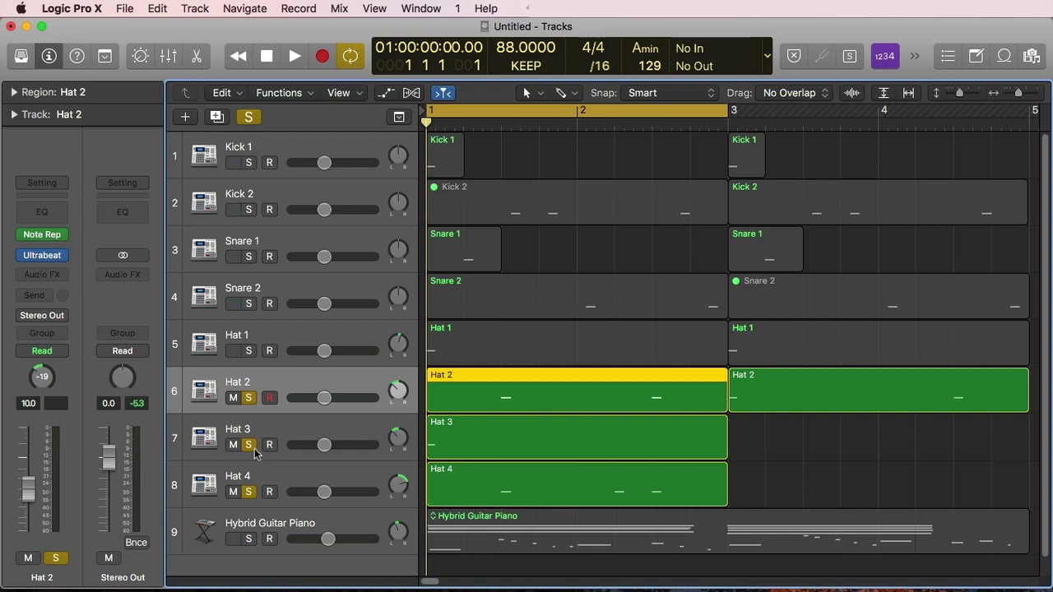
pyautogui.moveTo(249, 444); pyautogui.dragTo(249, 473)
pyautogui.press('space')
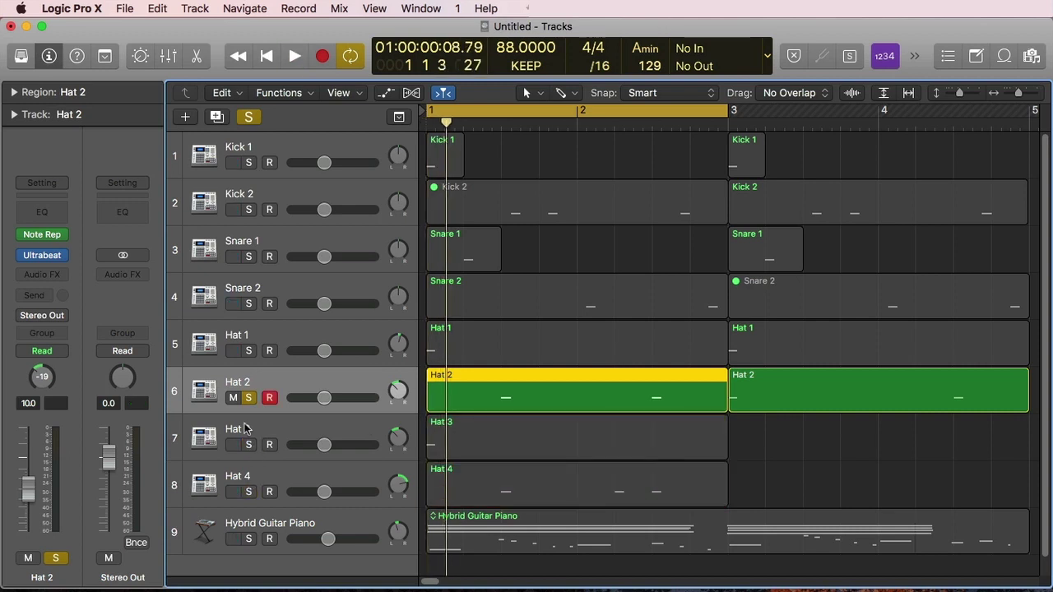
# - Solo Hat 3, check its Note Repeater at 33 repeats of 1/16, then add Hat 2 to the solo
pyautogui.click(248, 397)
pyautogui.click(248, 444)
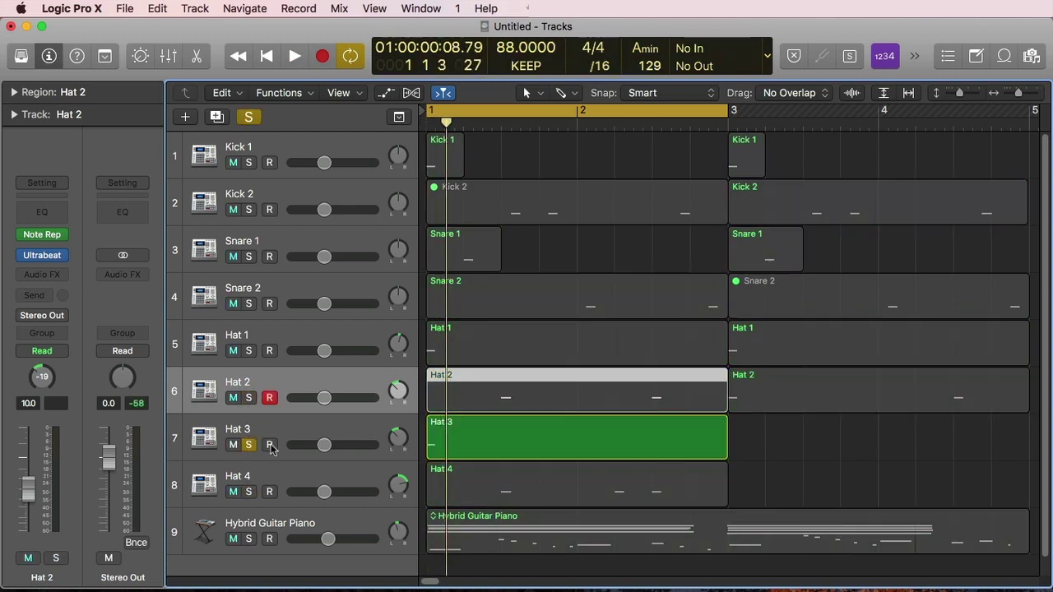
pyautogui.press('space')
pyautogui.click(284, 425)
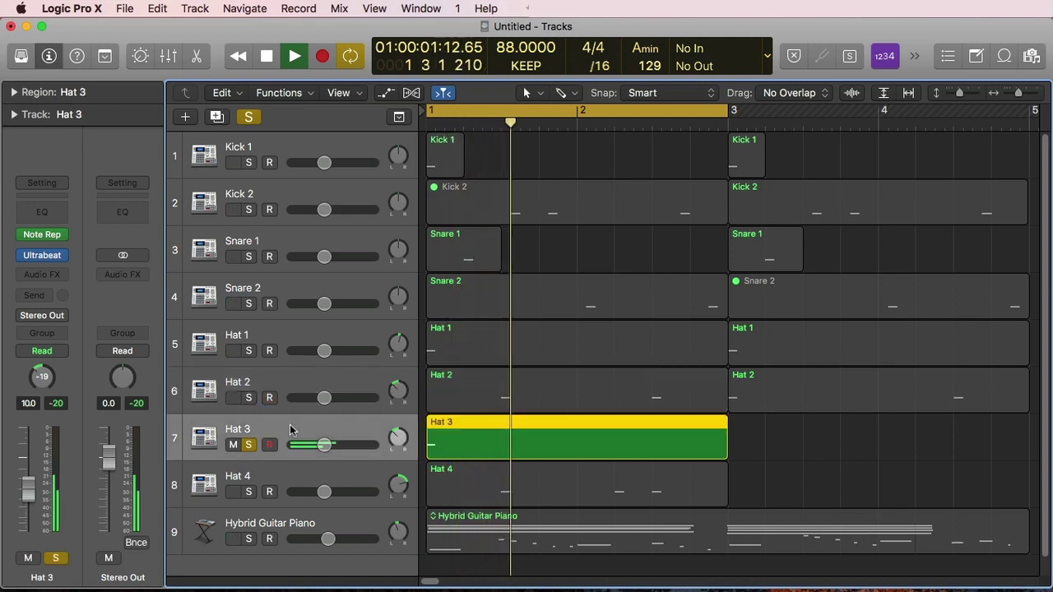
pyautogui.click(42, 234)
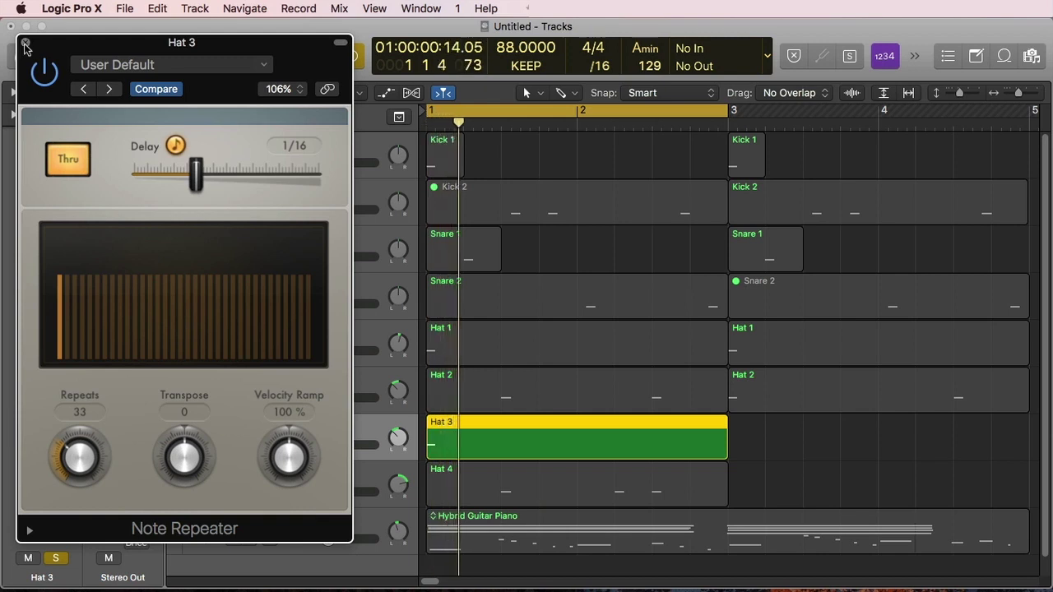
pyautogui.press('super+w')
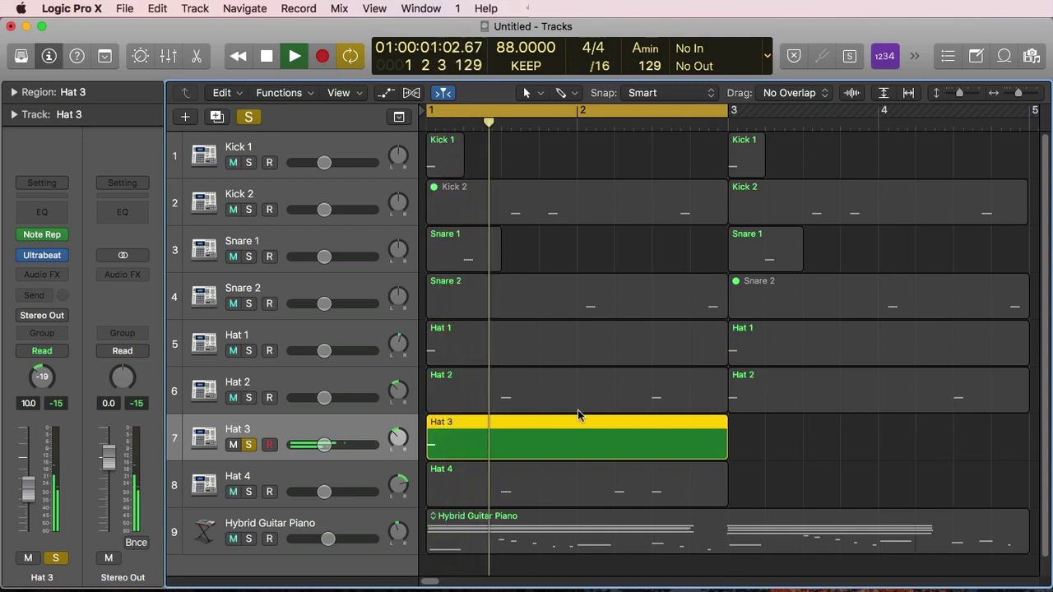
pyautogui.click(310, 384)
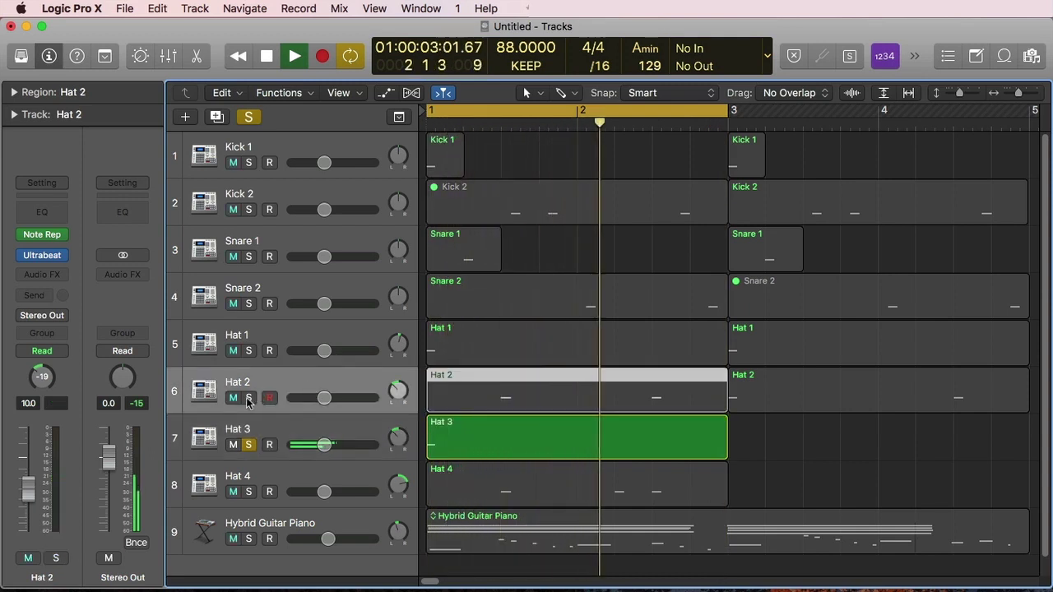
pyautogui.click(249, 398)
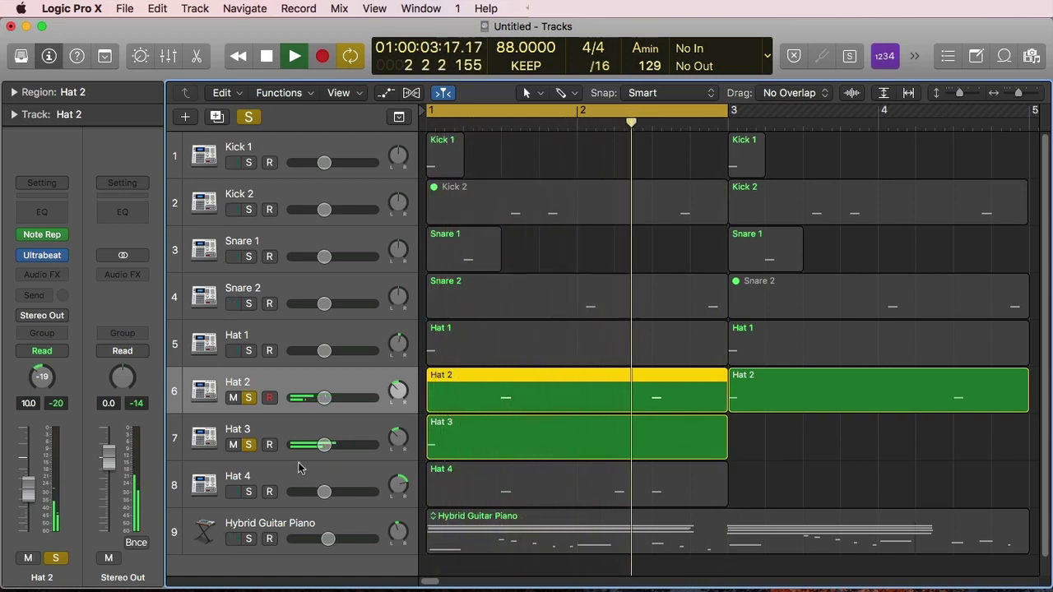
# - Solo Hat 4 alongside Hat 3, unsolo Hat 2, and stop playback
pyautogui.click(258, 492)
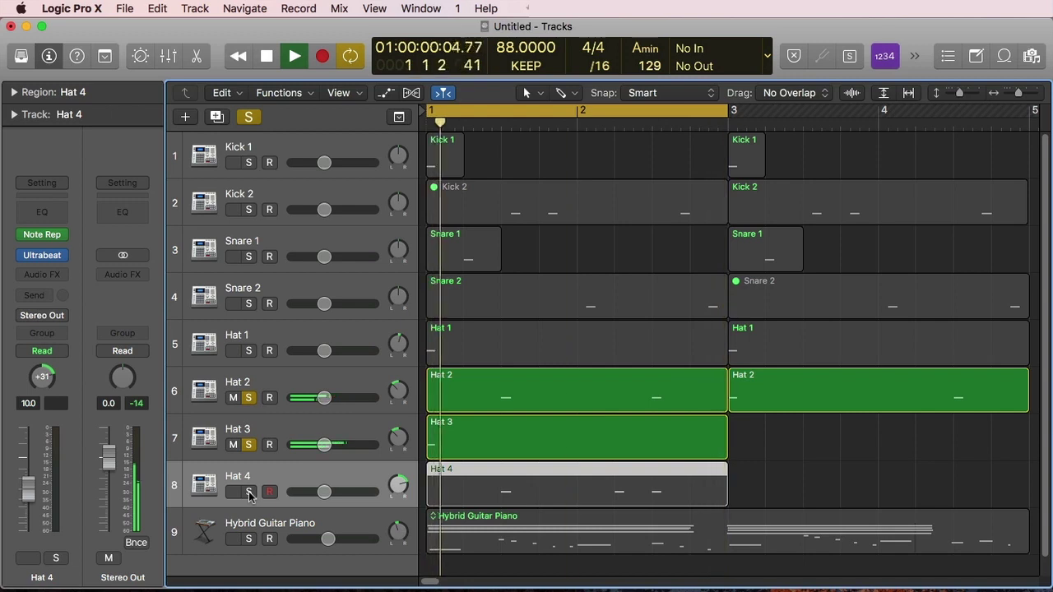
pyautogui.click(249, 492)
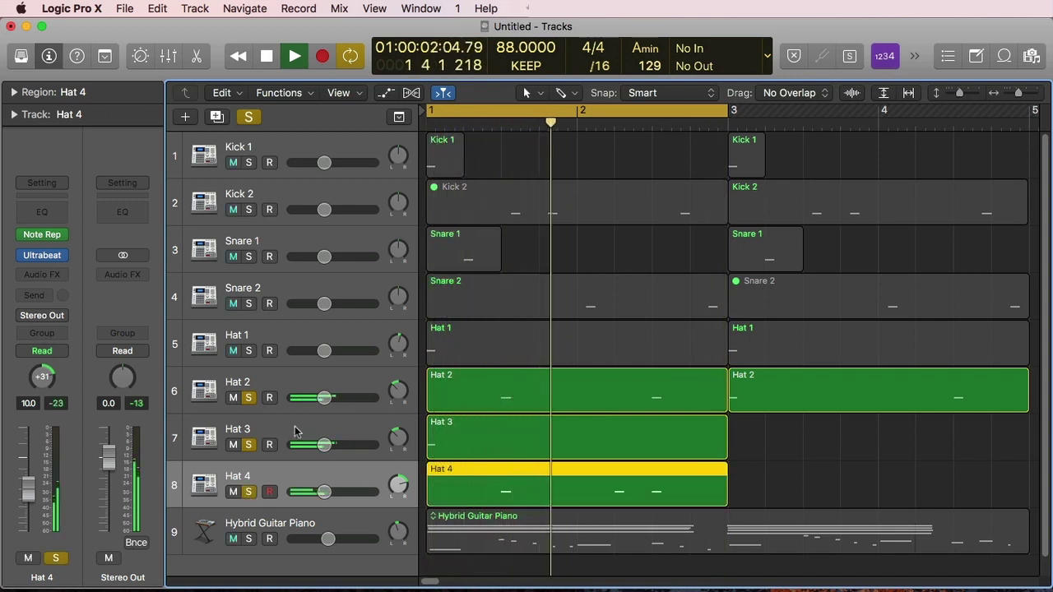
pyautogui.click(249, 398)
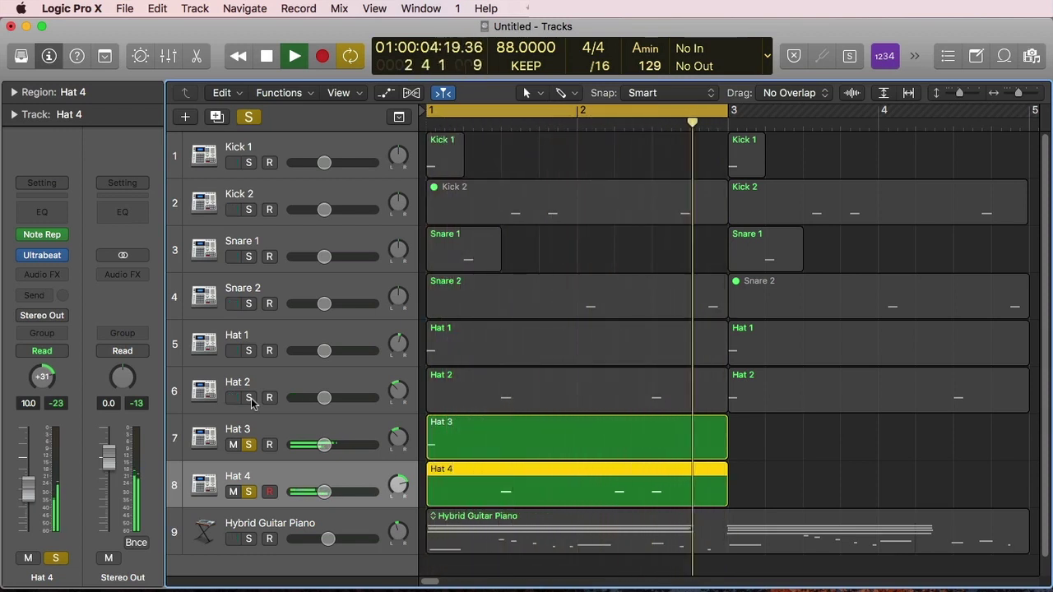
pyautogui.press('space')
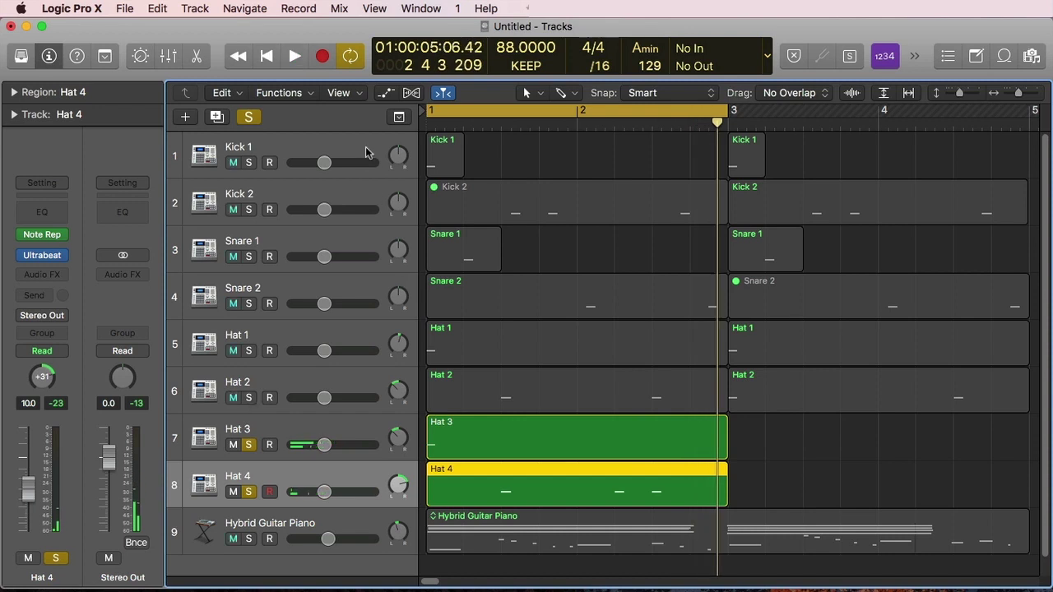
# - Check the Note Repeater settings on Hat 3, then Hat 4 (3 repeats at 1/16t delay)
pyautogui.click(287, 427)
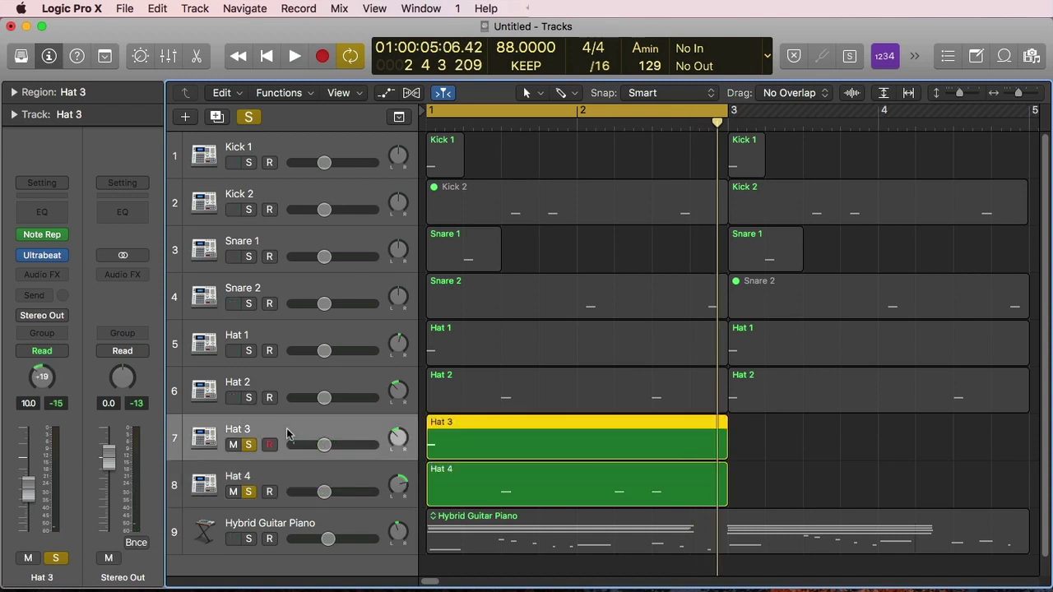
pyautogui.click(43, 235)
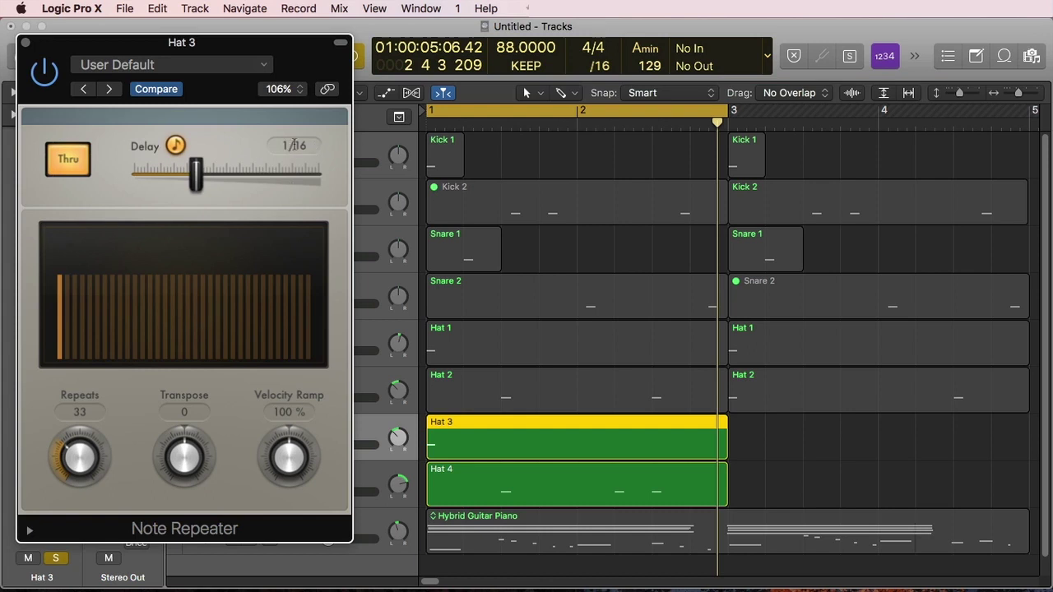
pyautogui.click(26, 42)
pyautogui.click(355, 483)
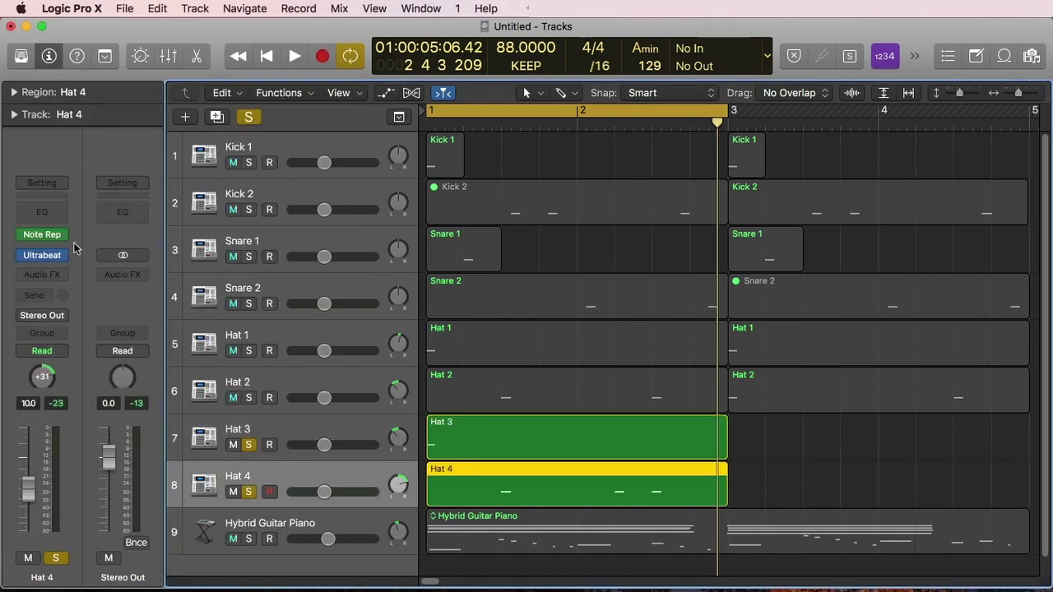
pyautogui.click(41, 237)
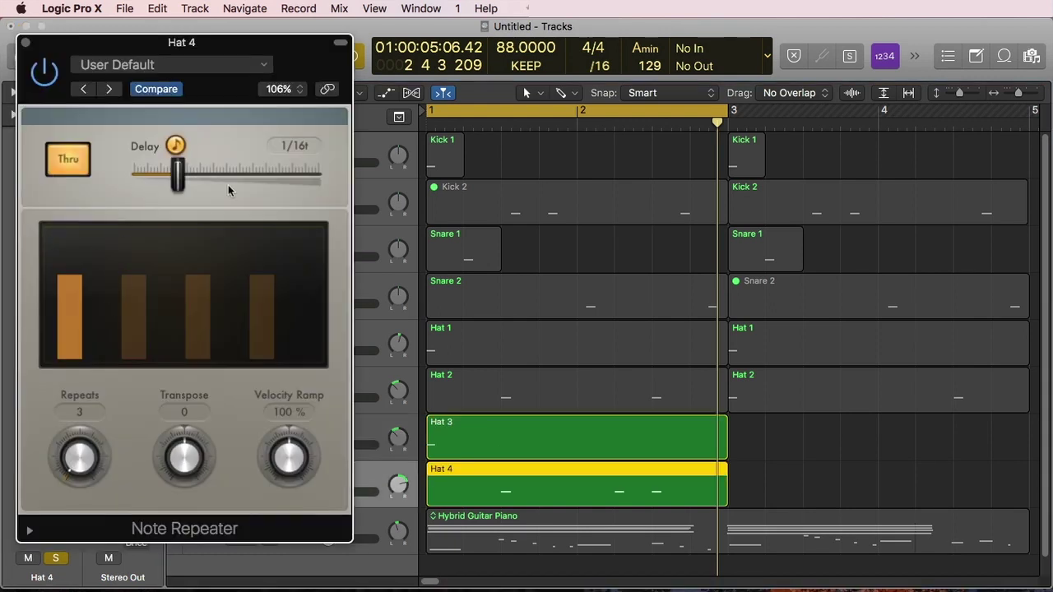
pyautogui.click(26, 42)
pyautogui.click(346, 385)
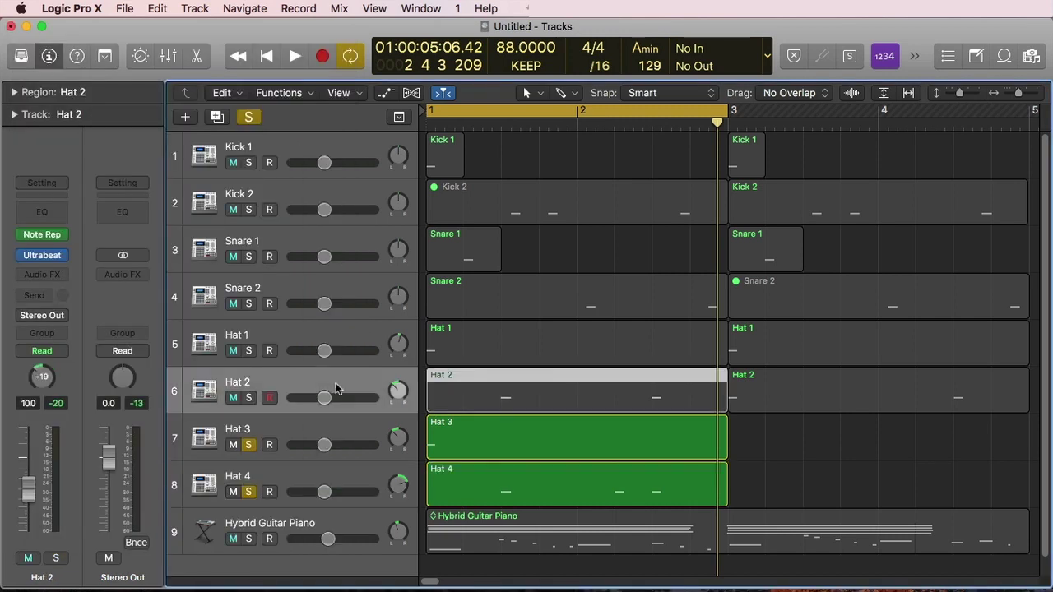
pyautogui.click(43, 237)
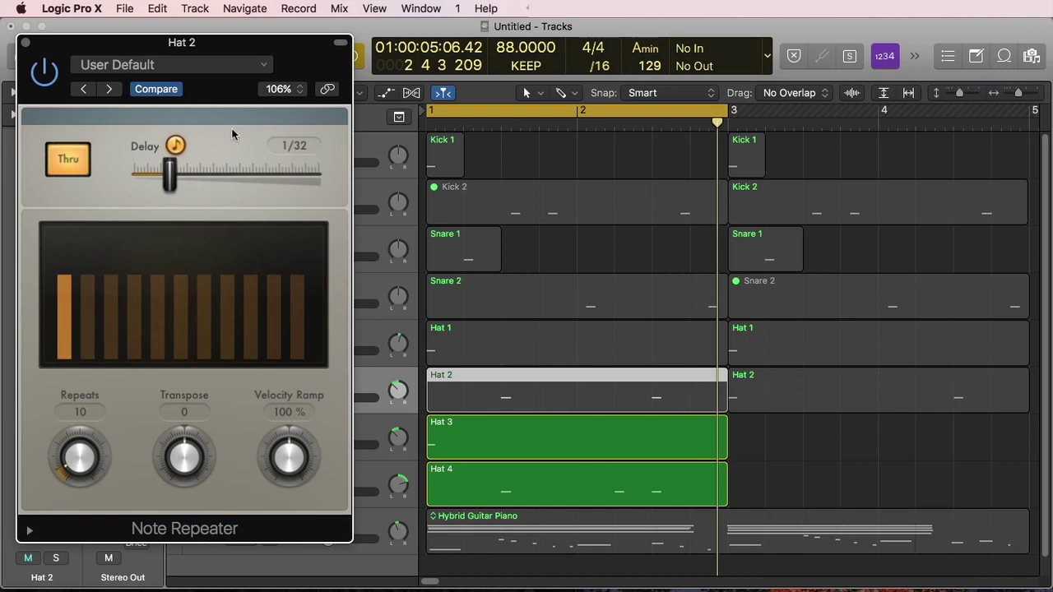
pyautogui.click(26, 43)
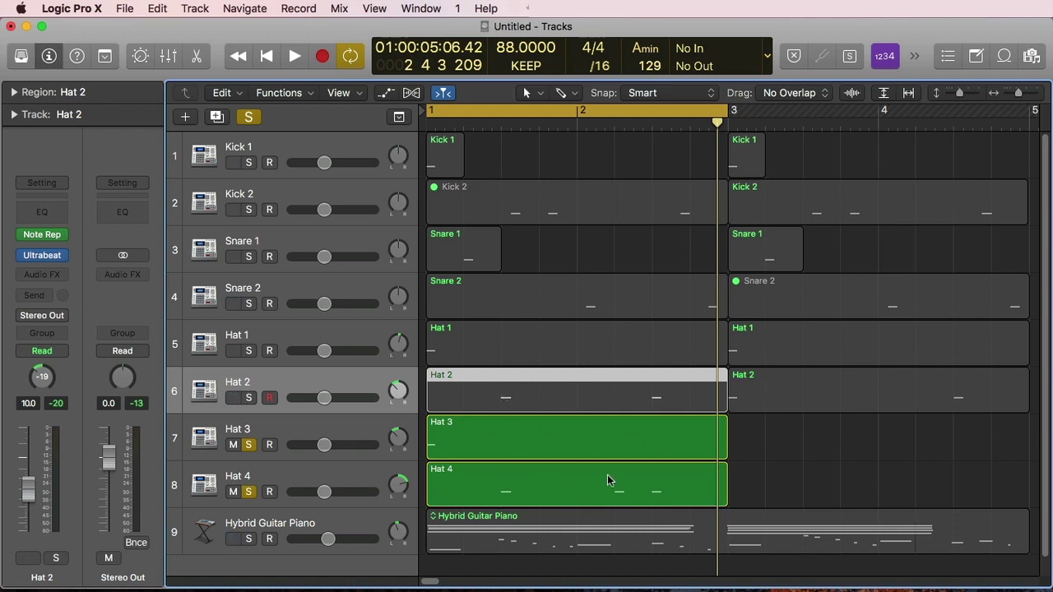
pyautogui.click(762, 475)
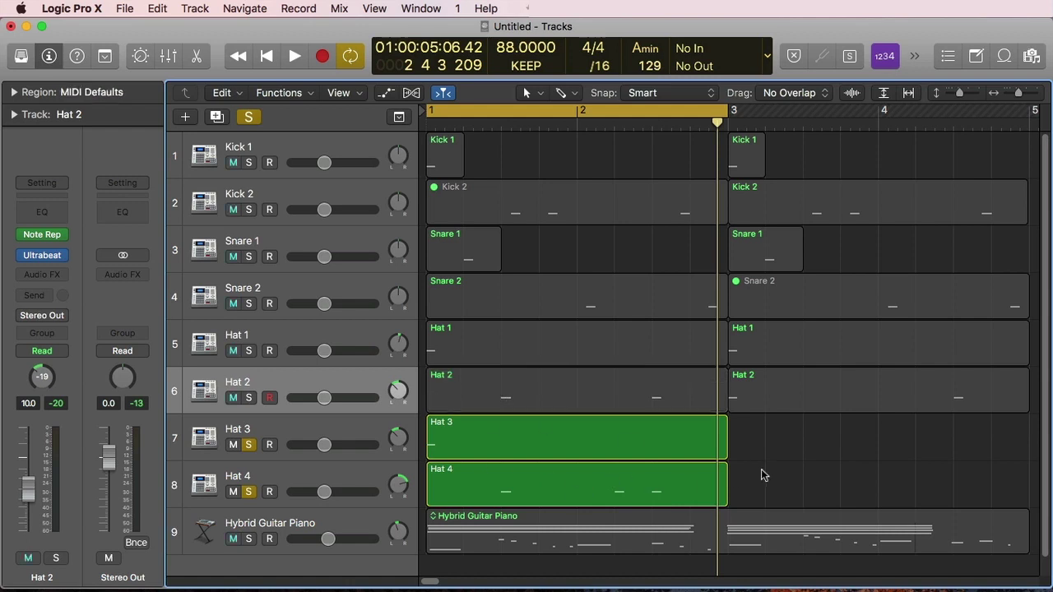